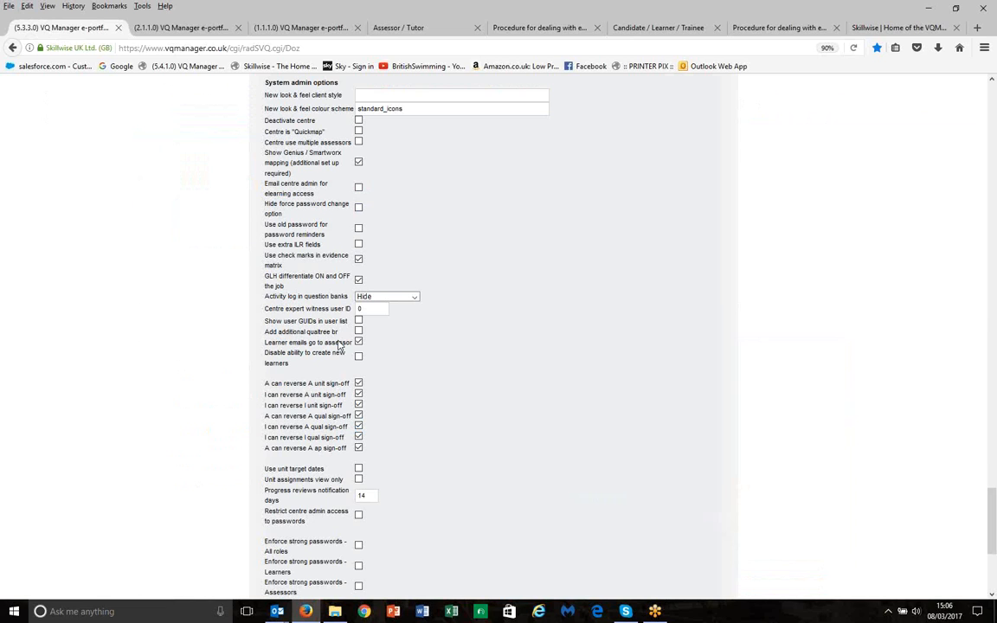
Step: Switch to the assessor's portfolio and review the Personal details page down to the email address and unassessed-evidence reminder setting
left_click(182, 29)
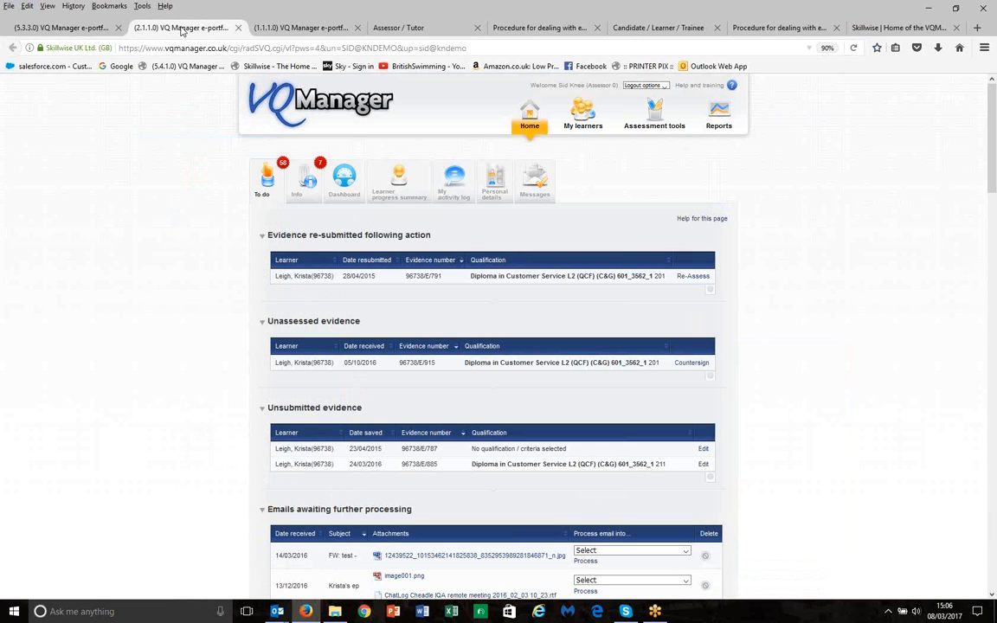
left_click(495, 197)
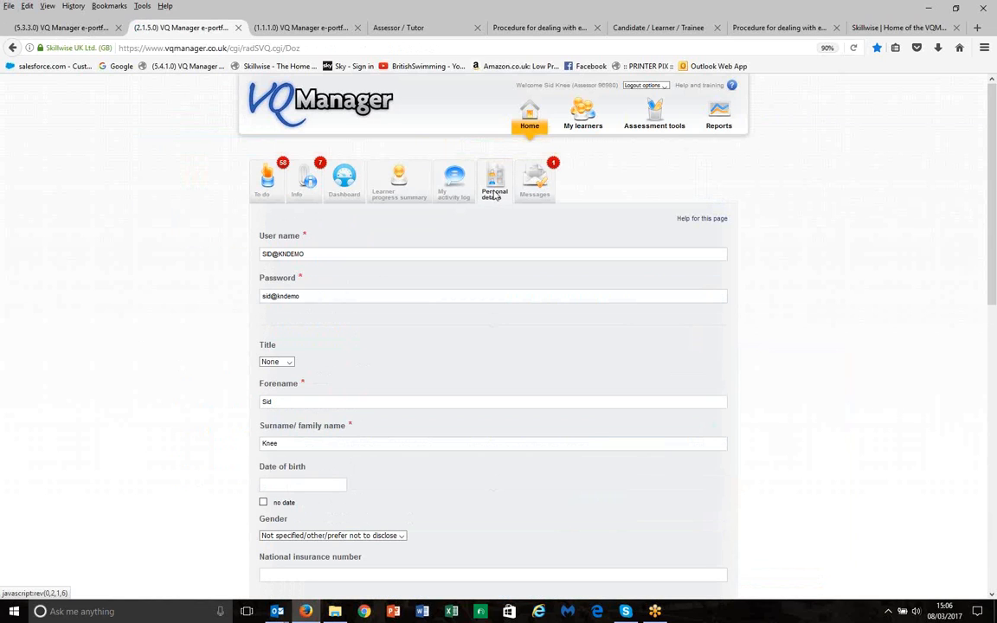
left_click_drag(992, 95, 992, 381)
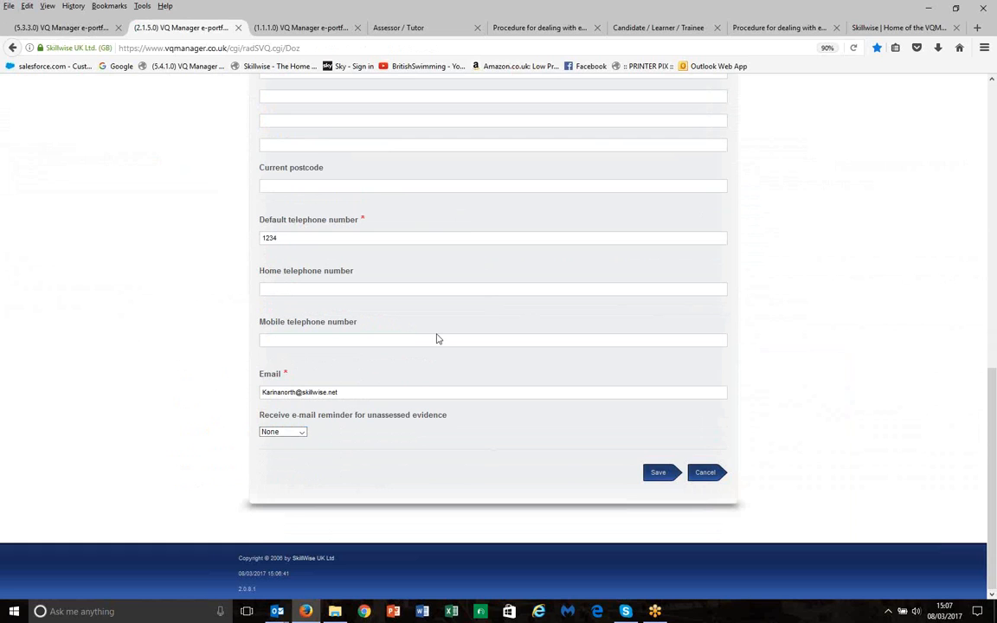
scroll(410, 334, "up", 10)
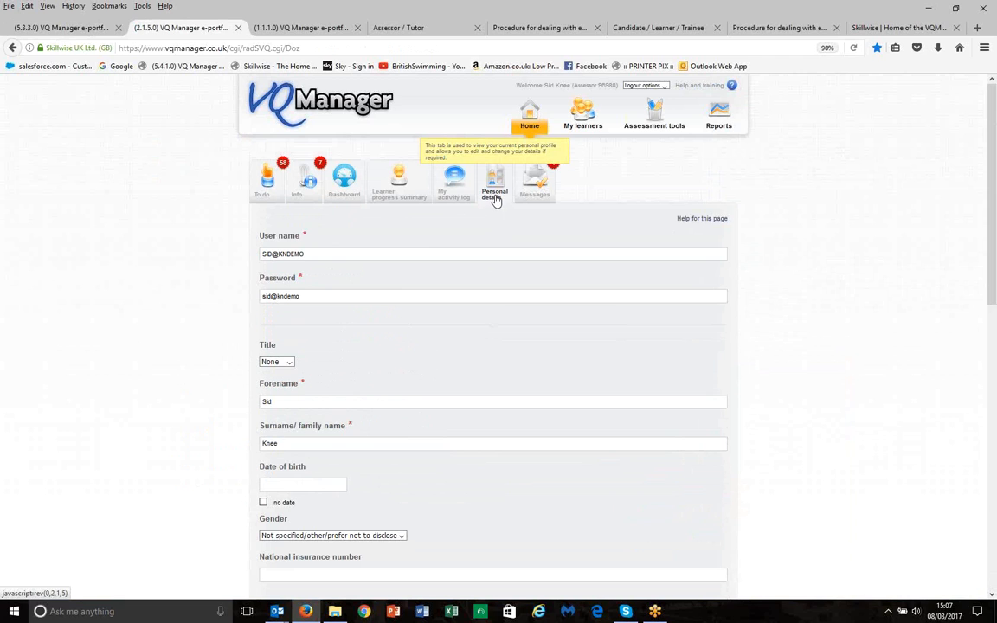
Step: Switch to Outlook, review the draft addressed to the portfolio mailbox with its subject, attachment and body text, and close the message
mouse_move(276, 611)
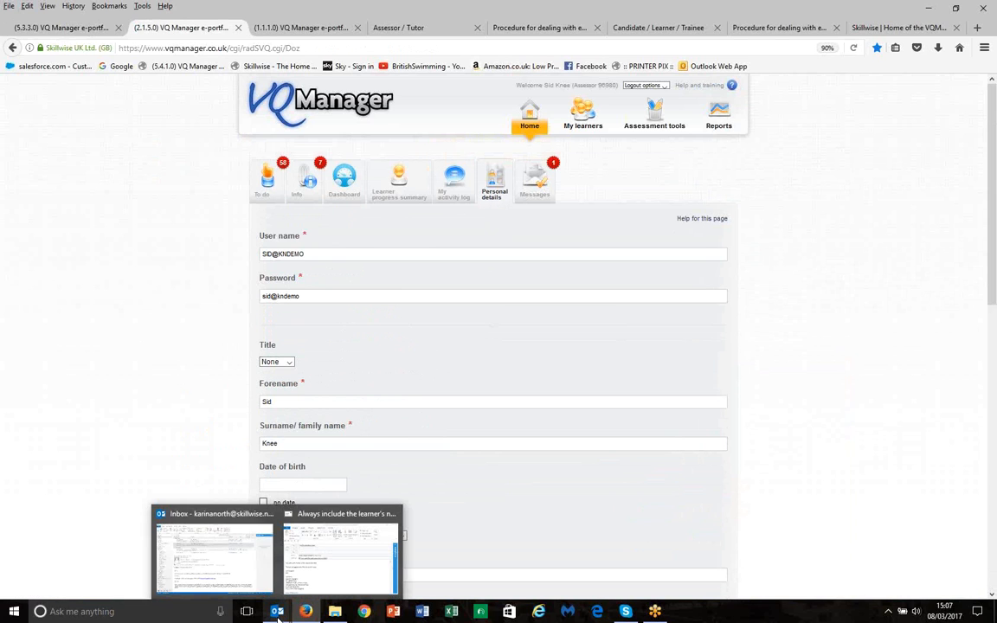
left_click(316, 561)
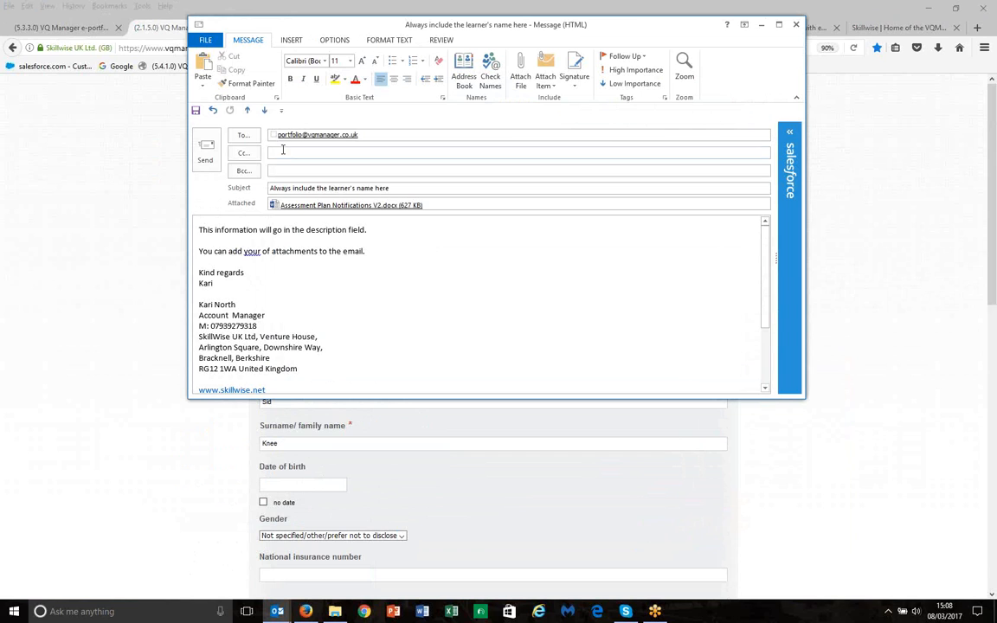
mouse_move(290, 135)
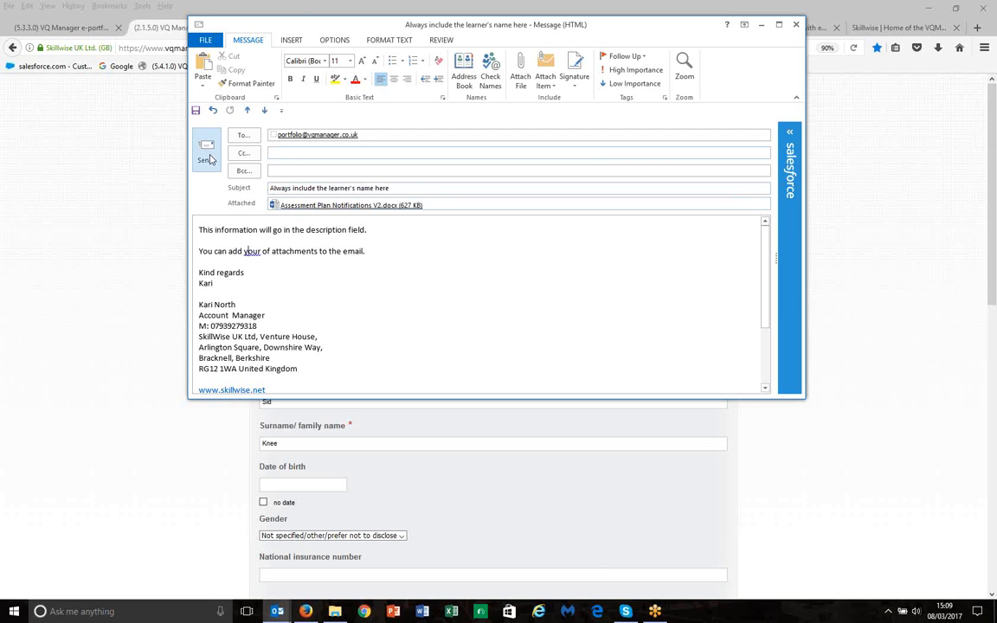
left_click(795, 24)
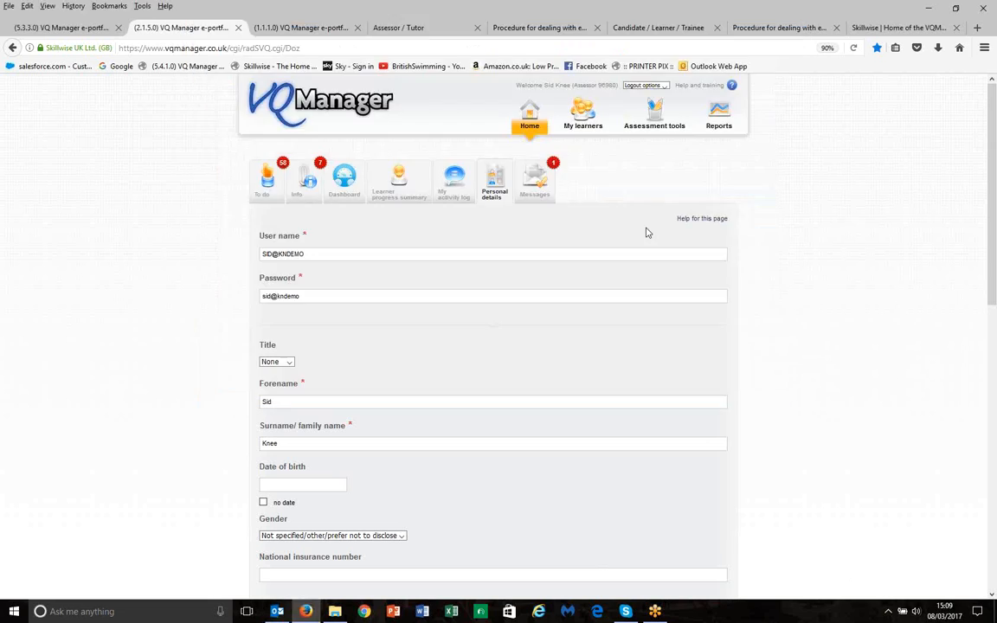
Step: From the to-do list, process the email "FW: test -" dated 14/03/2016 into Evidence
left_click(266, 193)
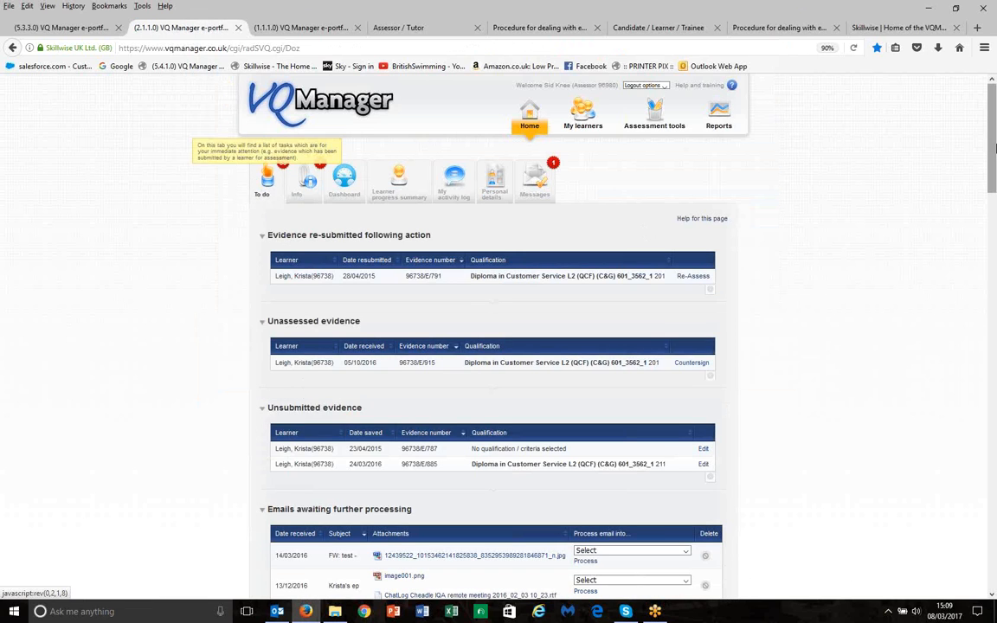
left_click_drag(993, 137, 985, 222)
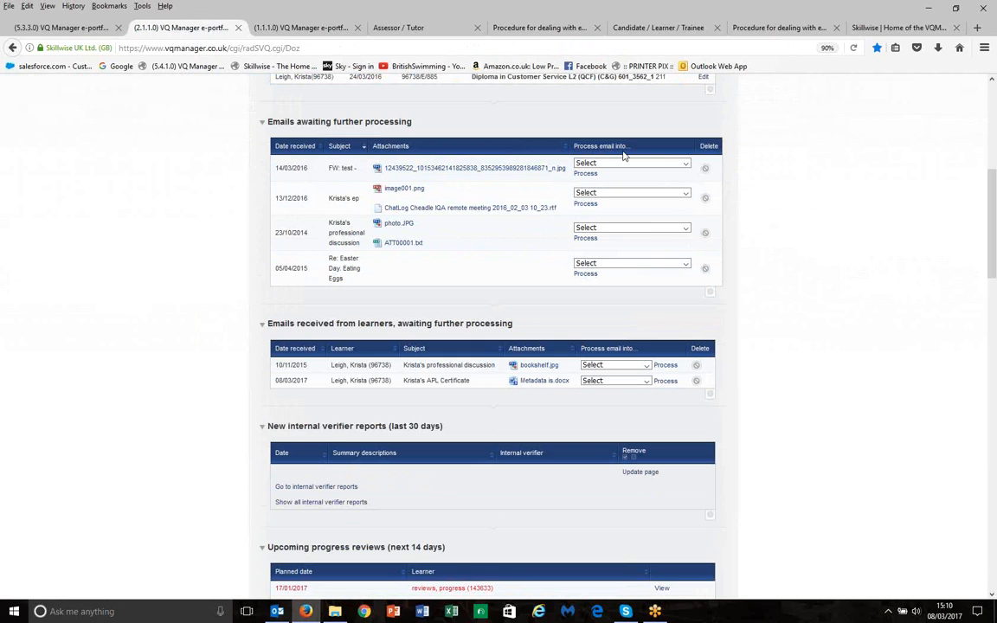
left_click(685, 165)
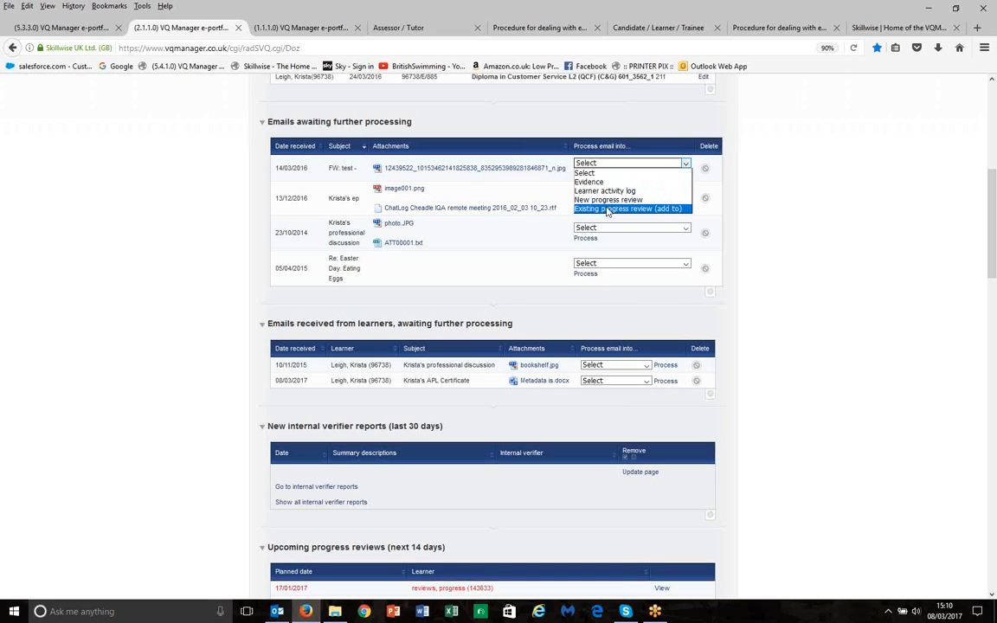
left_click(594, 183)
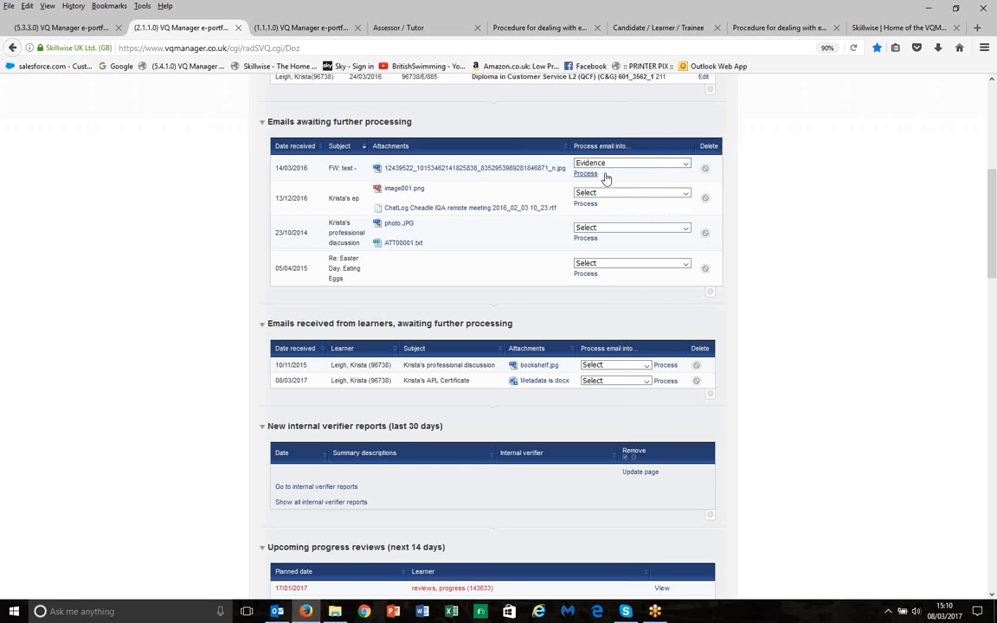
left_click(586, 174)
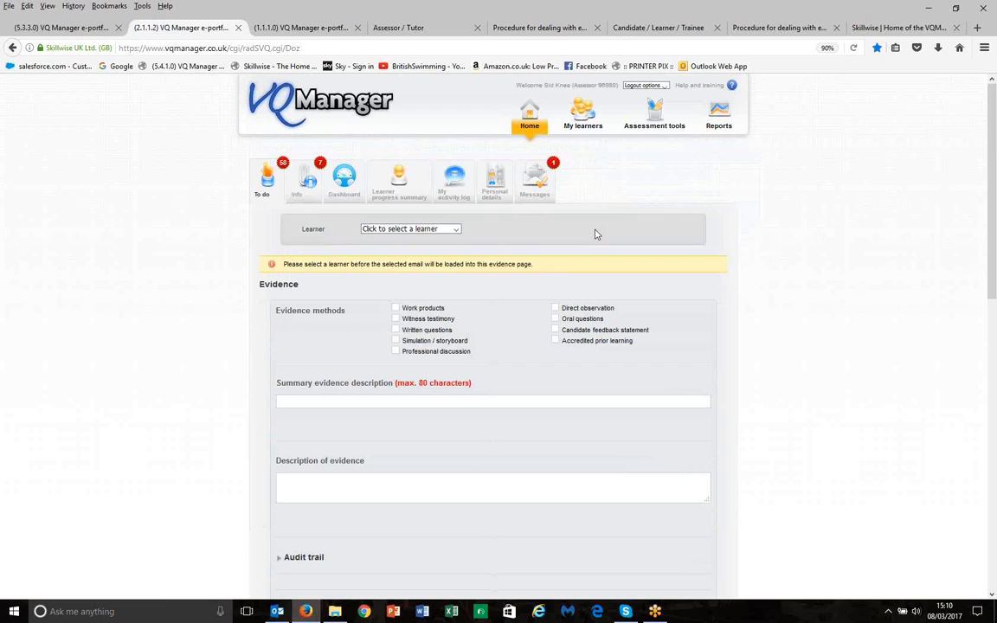
Step: Select the first listed learner for the evidence and set the evidence method to Direct observation
left_click(453, 229)
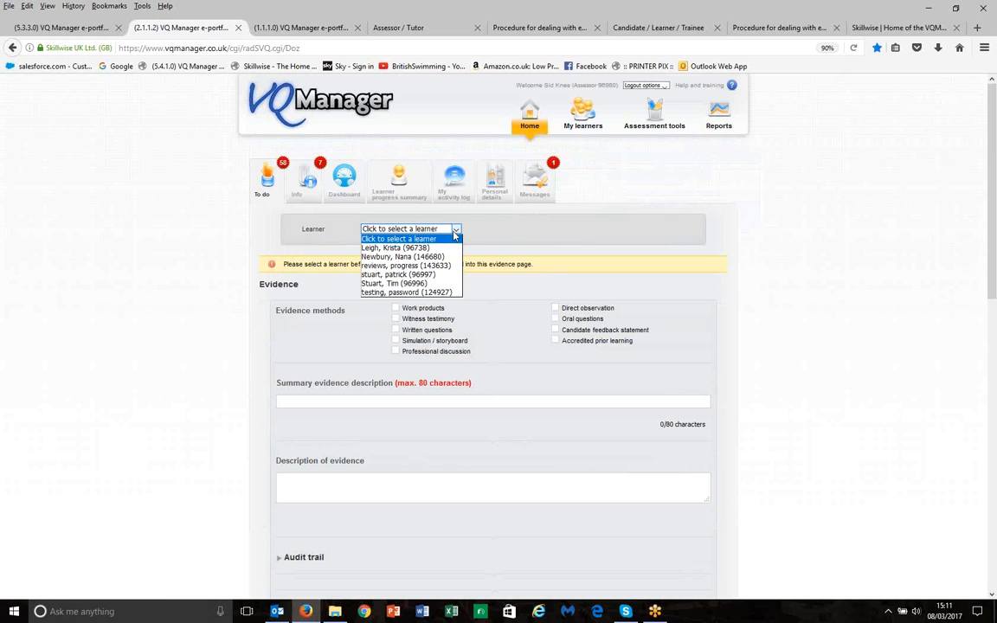
left_click(398, 248)
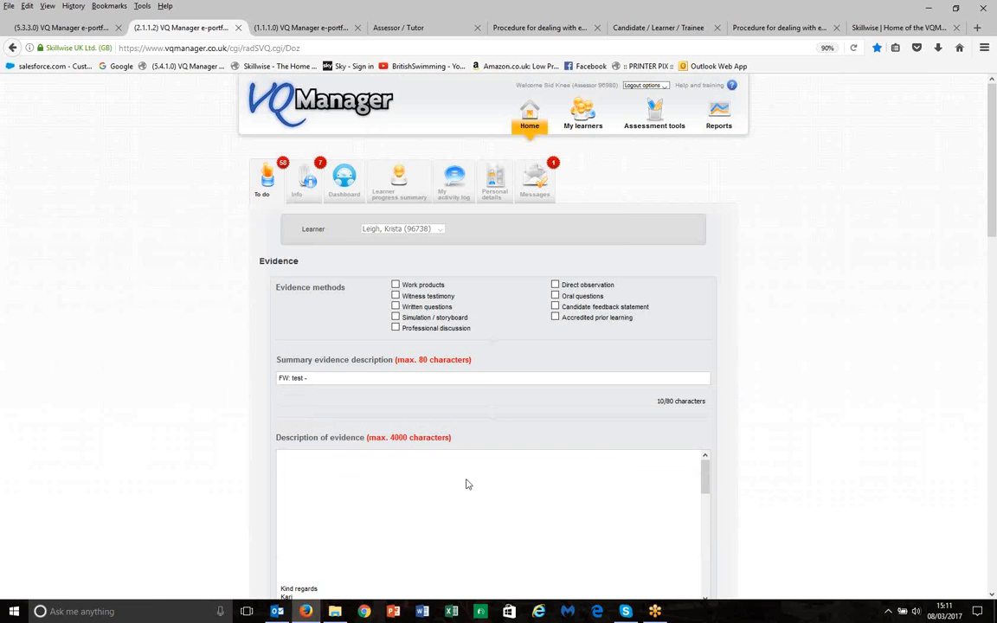
scroll(992, 217, "down", 5)
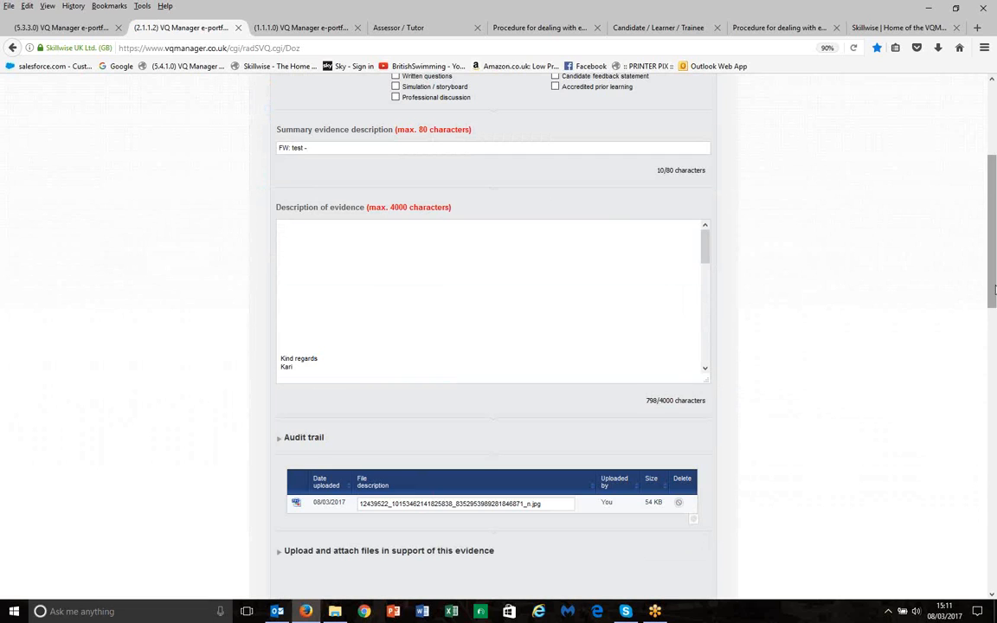
left_click_drag(994, 276, 994, 271)
scroll(558, 223, "up", 3)
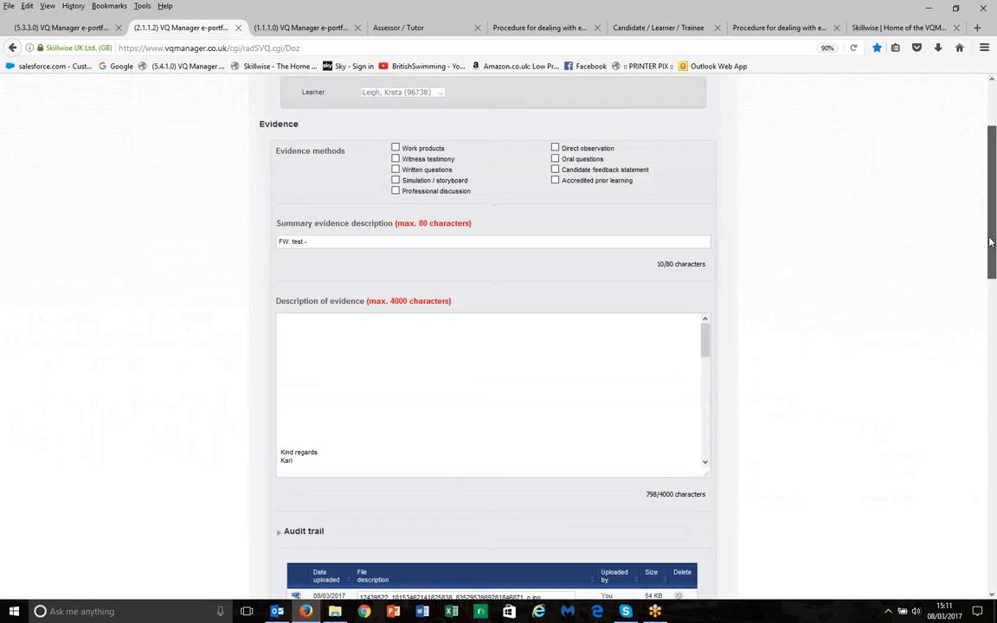
left_click(555, 219)
Step: Expand the Customer Service L2 diploma to Unit 201, Learning outcome 1, Assessment criteria 1, and tick criteria 1.1 to 1.6
left_click_drag(992, 249, 981, 540)
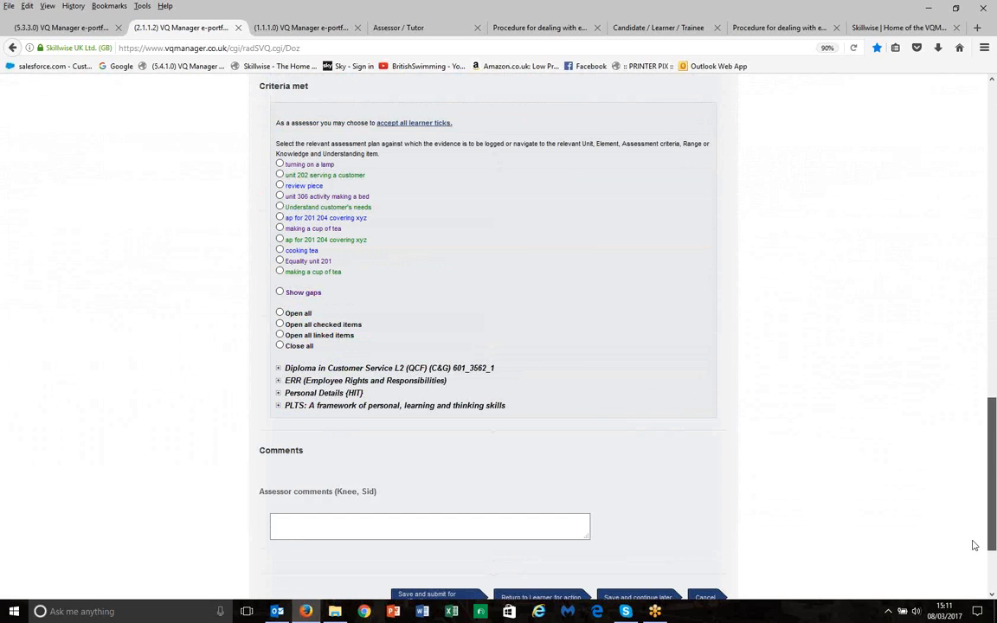
left_click(293, 369)
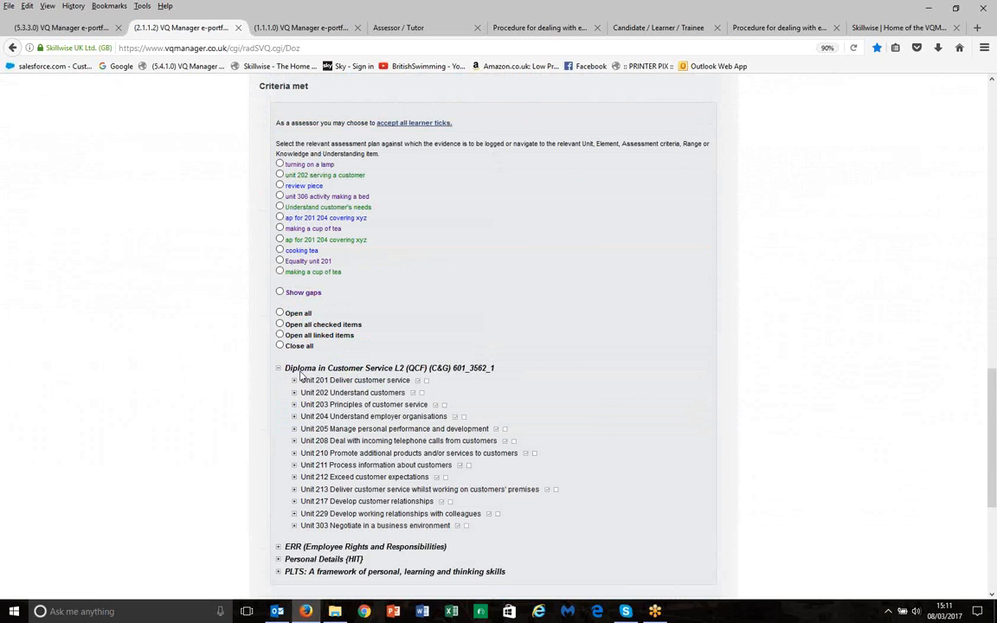
left_click(305, 381)
left_click(310, 392)
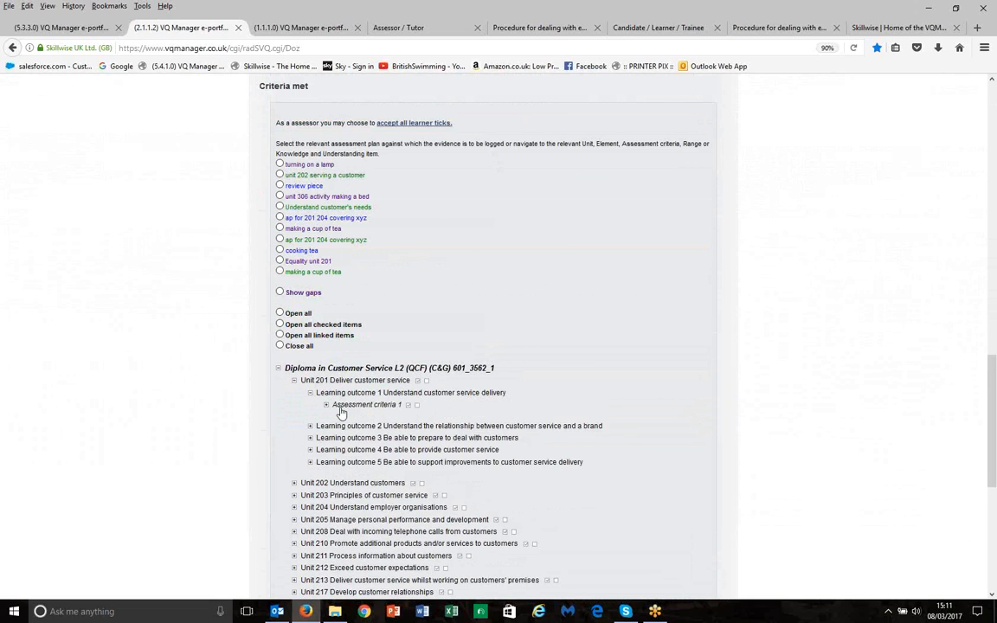
left_click(327, 405)
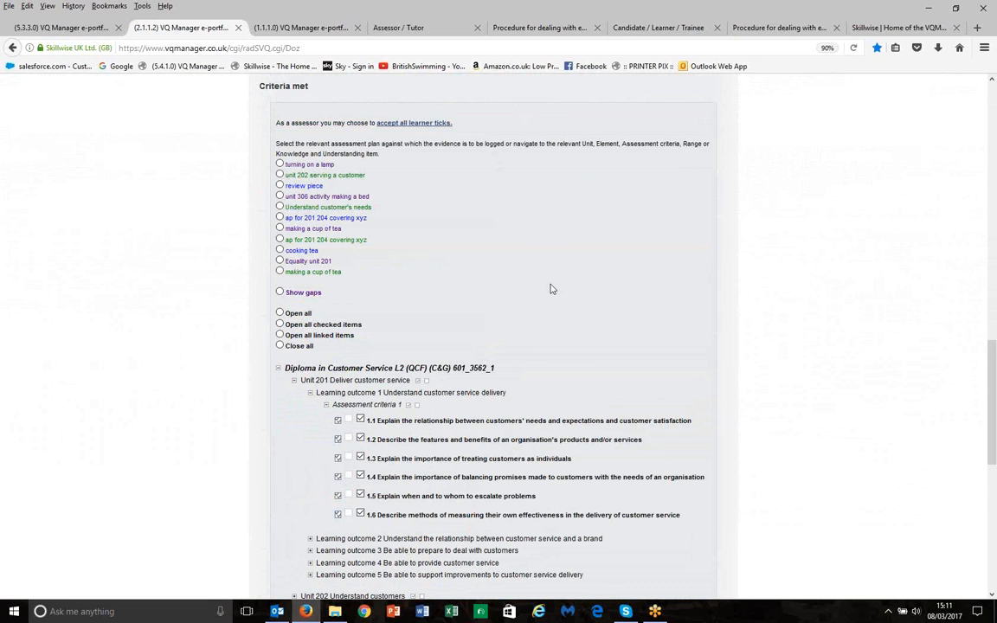
Step: Go to the assessor comments of the evidence form, and return to the to-do list without saving the evidence
scroll(994, 387, "down", 5)
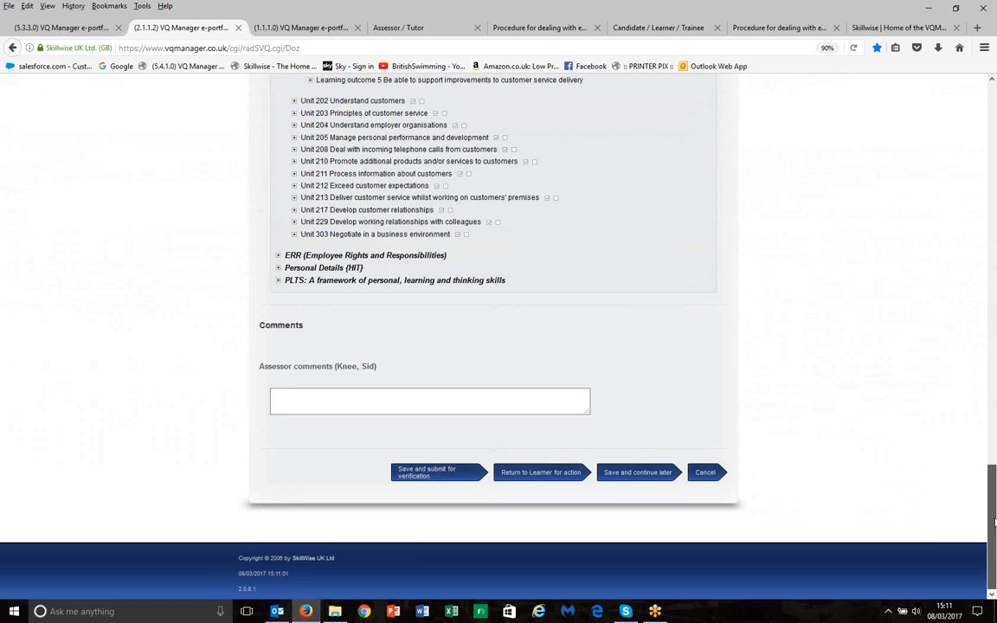
left_click(287, 407)
left_click_drag(993, 569, 970, 171)
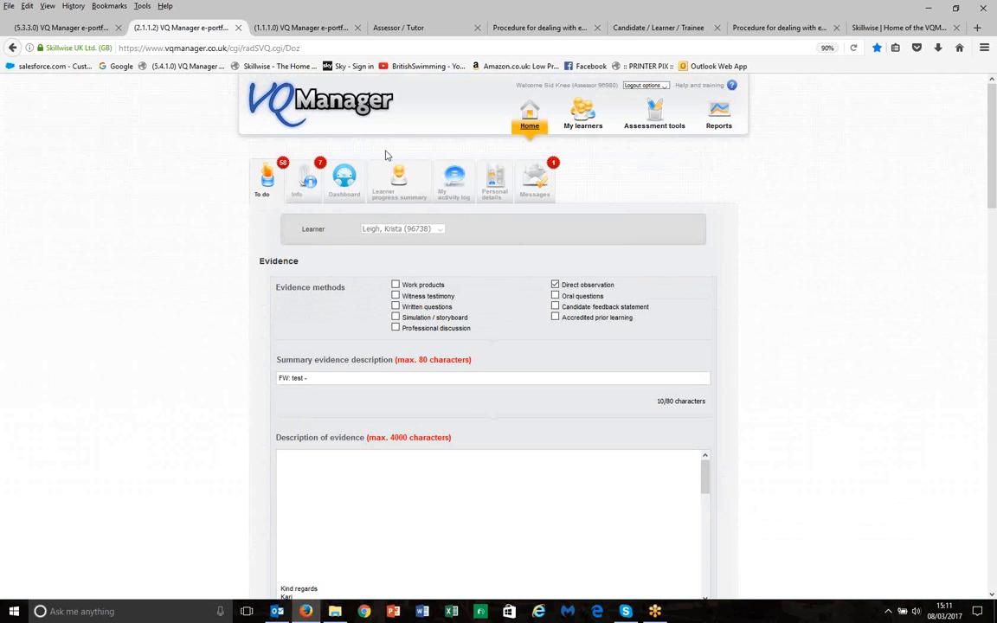
left_click(266, 185)
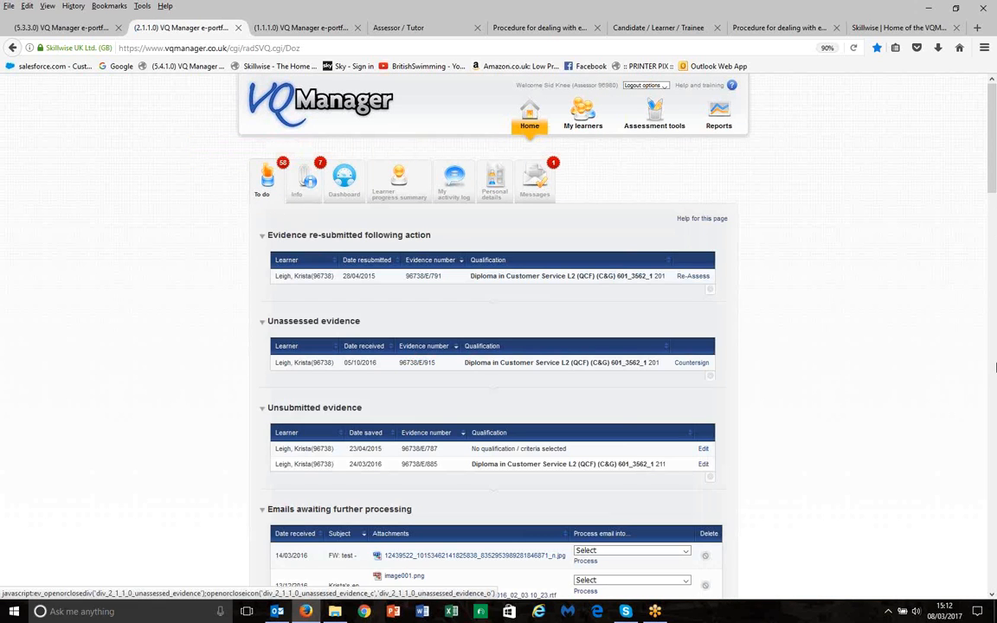
Step: Process the email "FW: test -" dated 14/03/2016 into the Learner activity log
scroll(686, 299, "down", 5)
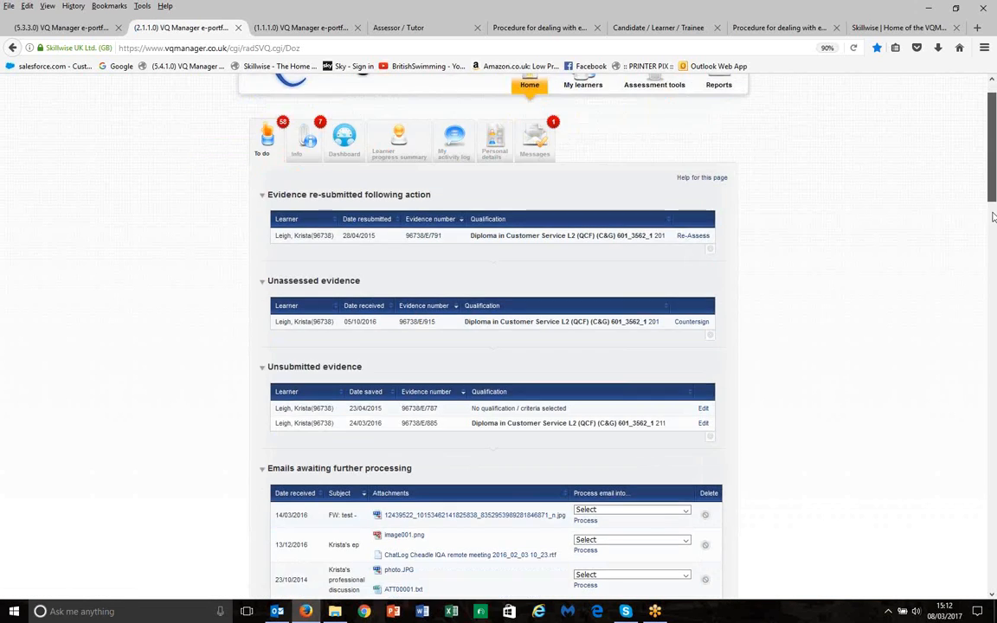
left_click(686, 299)
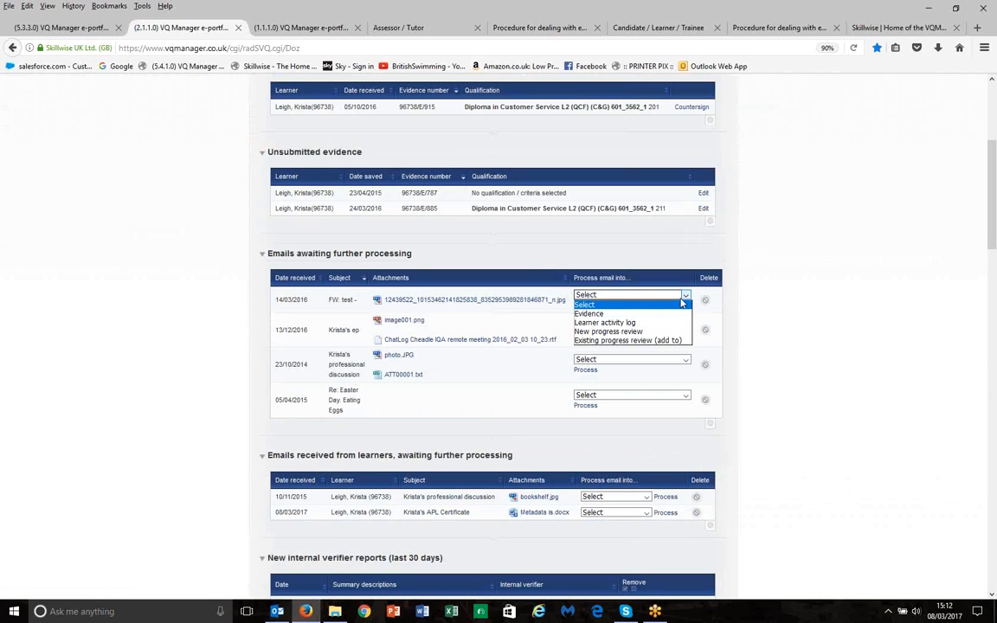
left_click(594, 323)
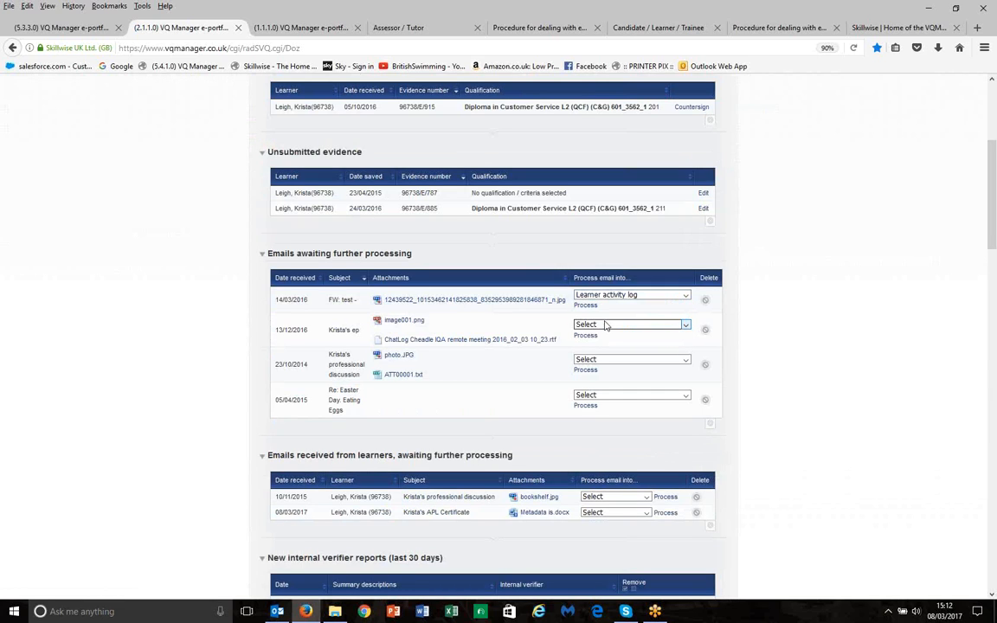
left_click(587, 307)
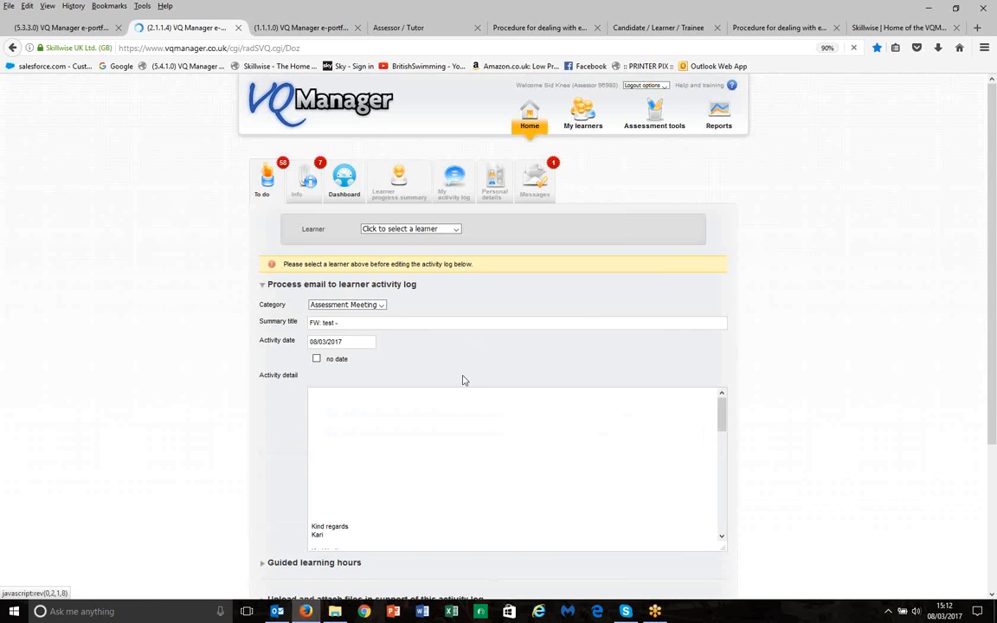
Step: Select the first listed learner for the activity log entry, keep the category Assessment Meeting, and set the summary title to "FW: test - hi"
left_click(462, 234)
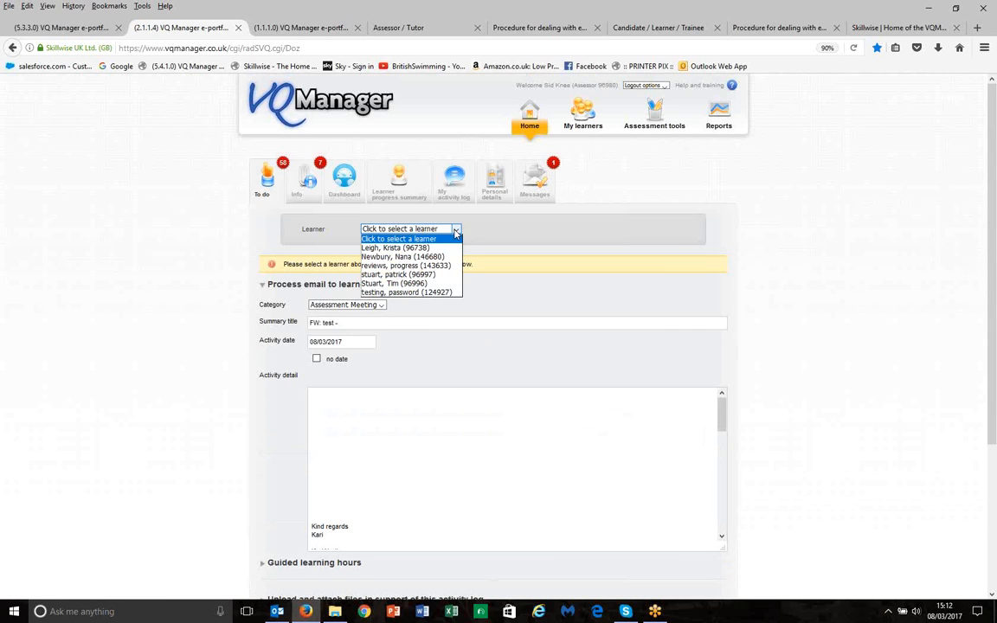
left_click(401, 246)
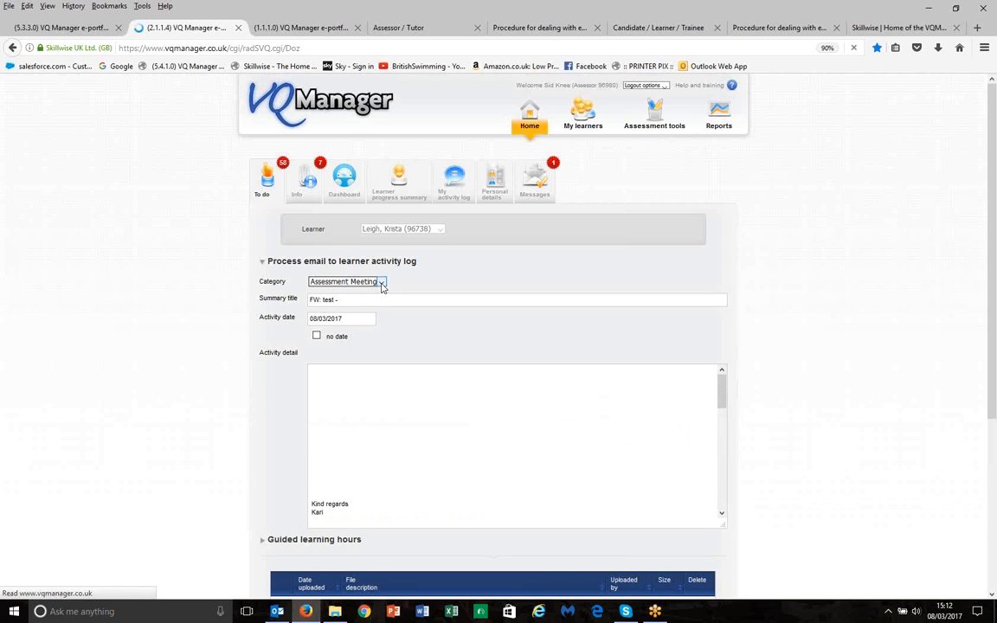
left_click(381, 283)
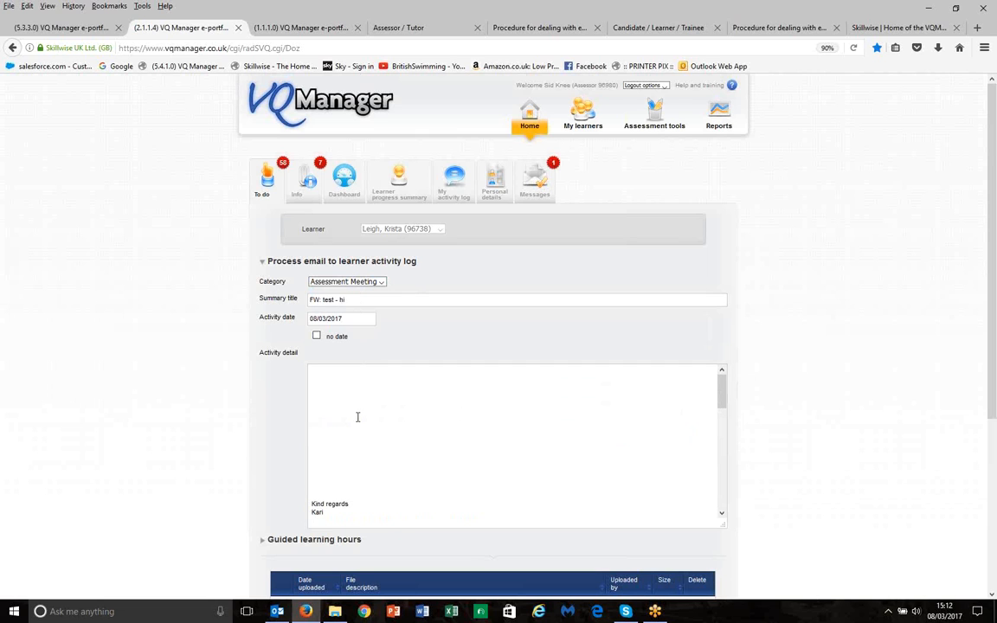
Step: Review the activity detail, guided learning hours and attached file of the activity log form, and return to the to-do list without saving
scroll(993, 307, "down", 2)
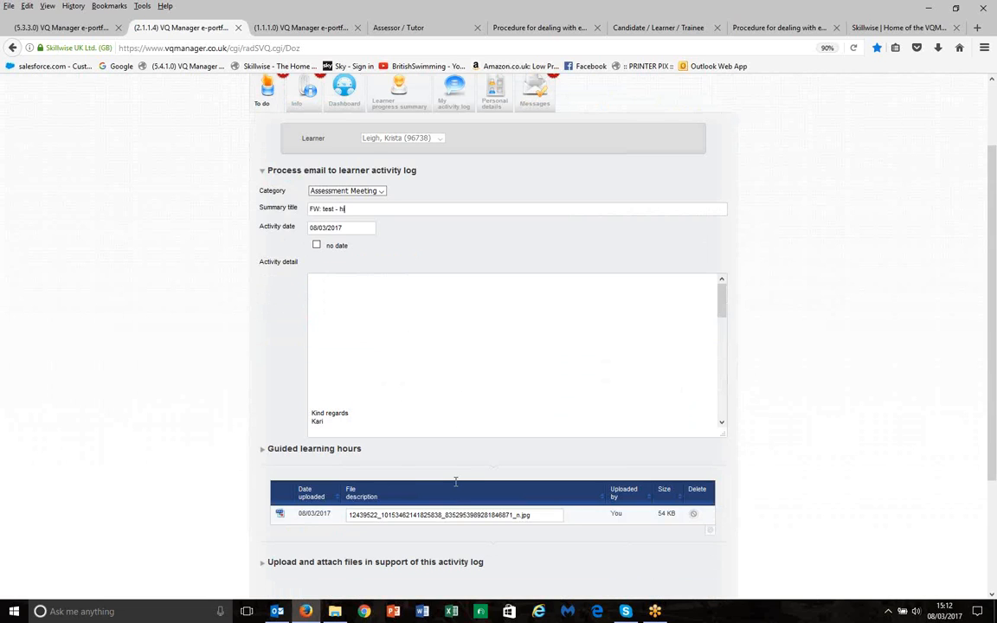
scroll(995, 245, "down", 1)
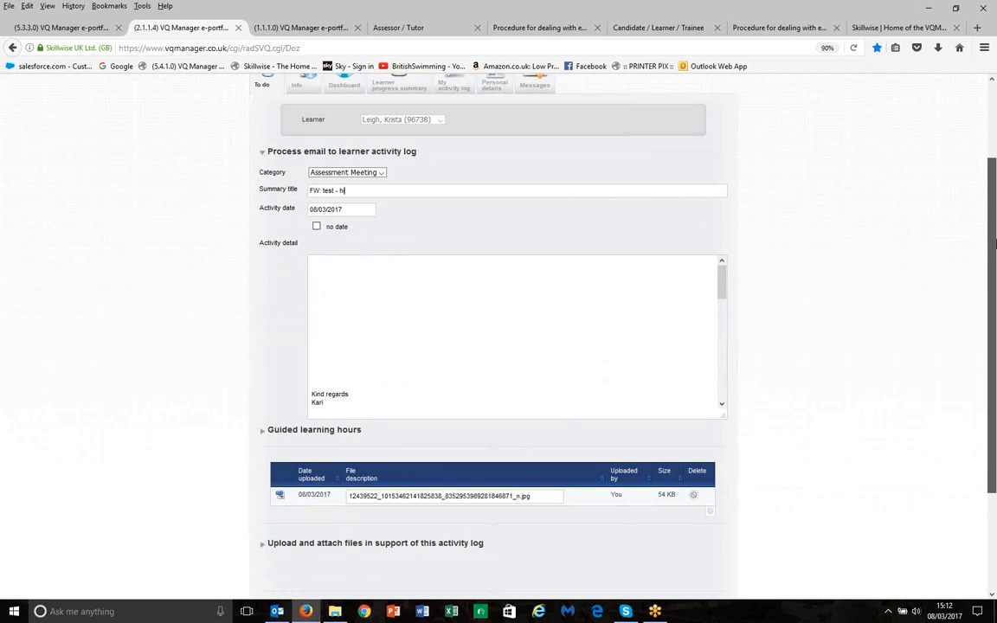
scroll(995, 216, "down", 1)
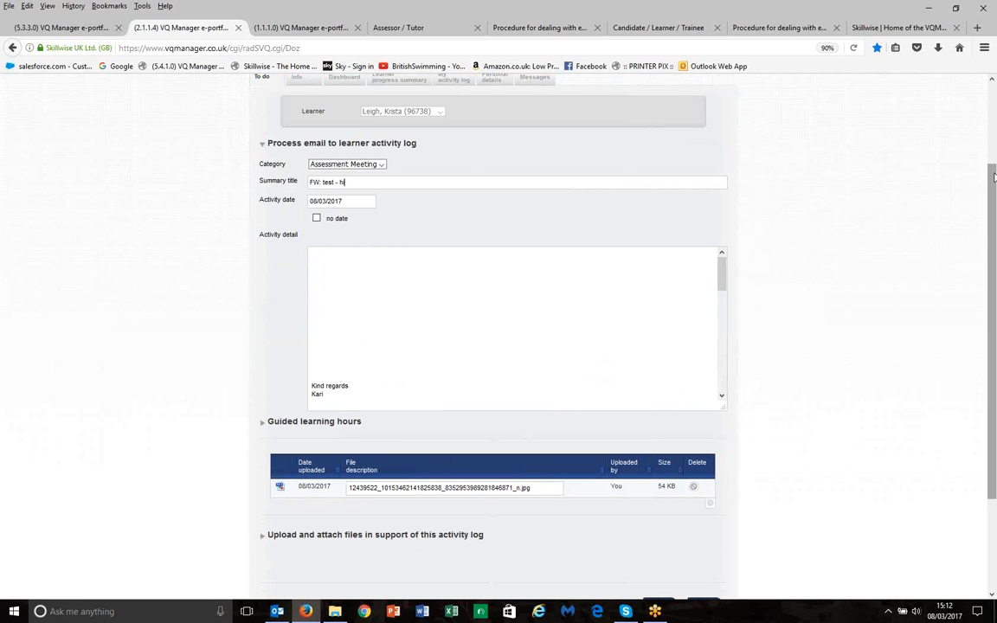
scroll(990, 218, "down", 1)
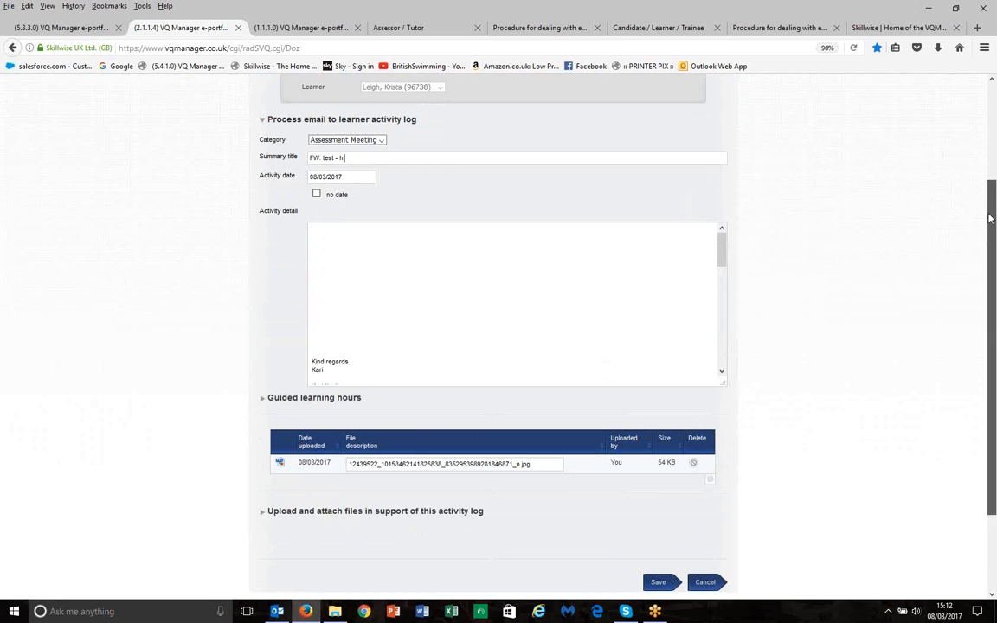
scroll(990, 218, "down", 3)
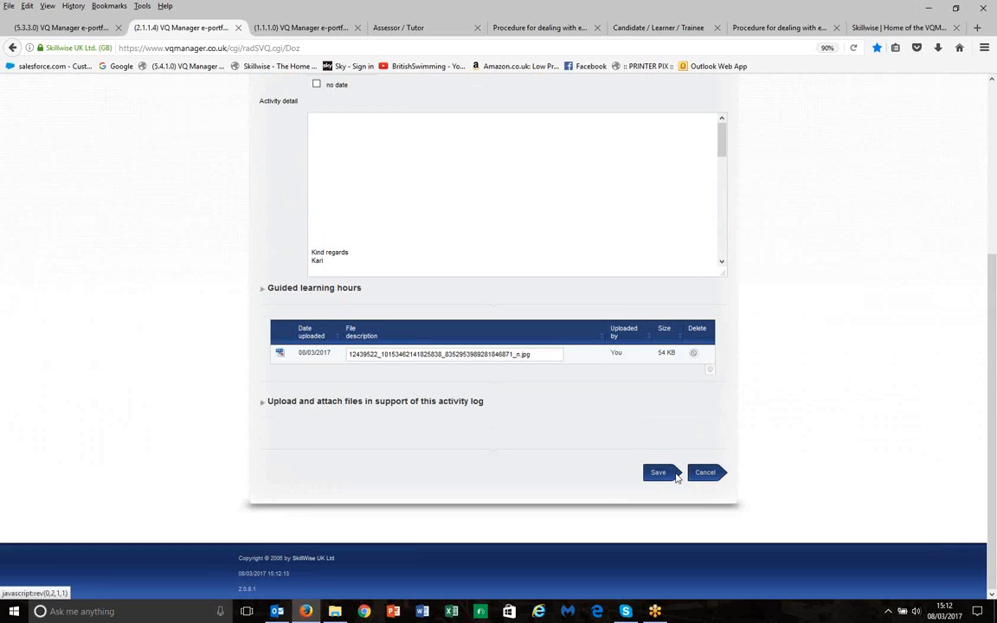
scroll(989, 400, "up", 1)
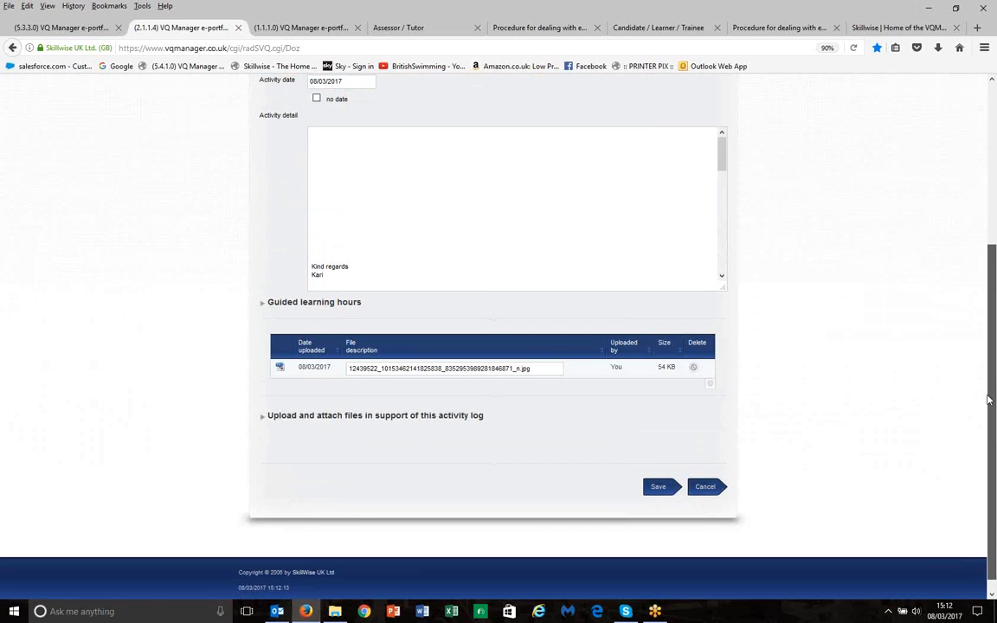
scroll(989, 400, "up", 5)
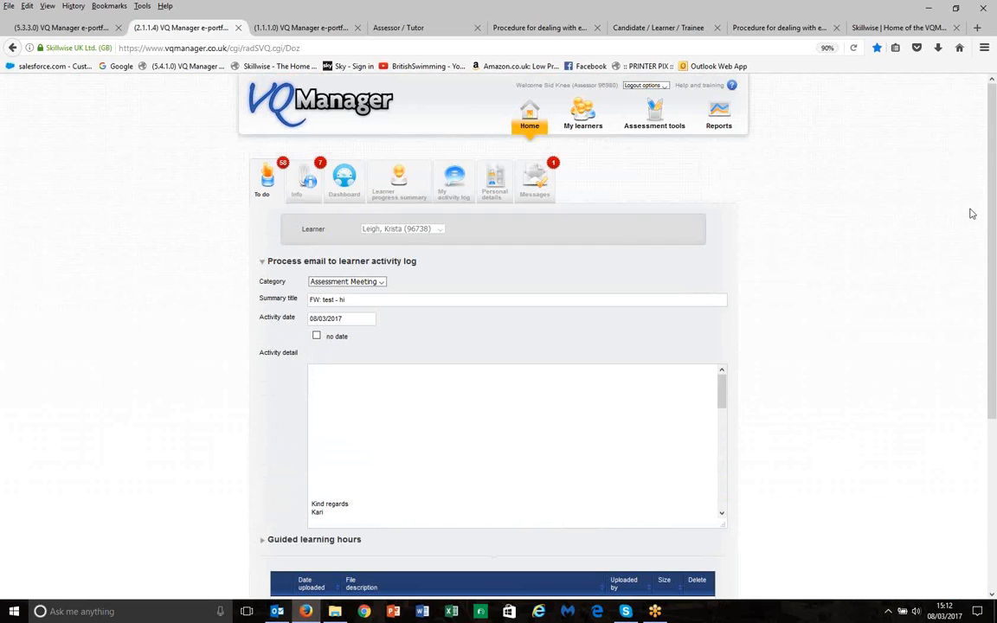
left_click(266, 190)
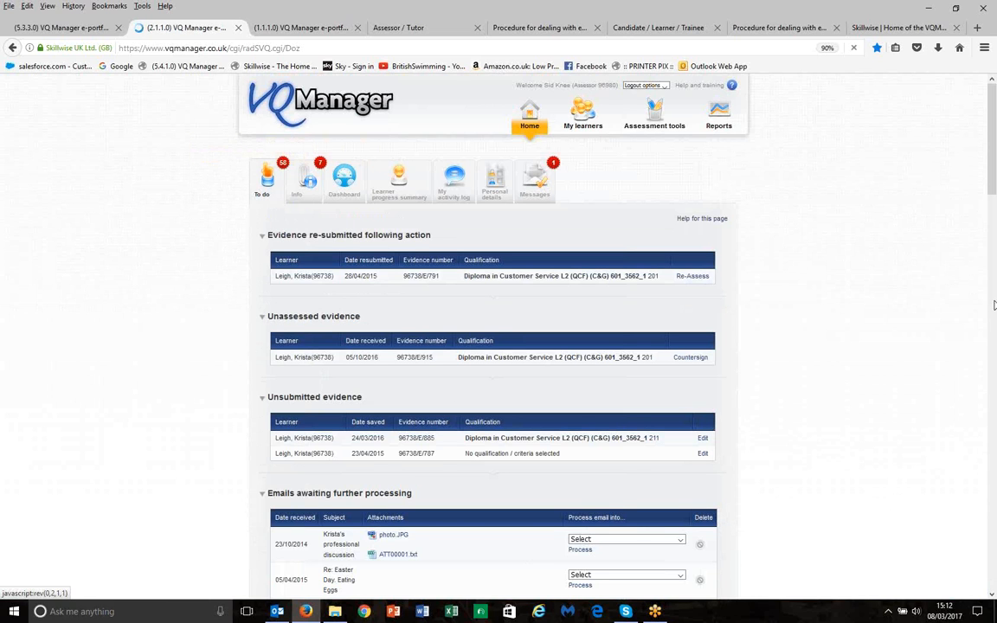
Step: Process the email "FW: test -" dated 14/03/2016 into a New progress review and select the first listed learner for it
left_click_drag(992, 169, 993, 238)
left_click(632, 241)
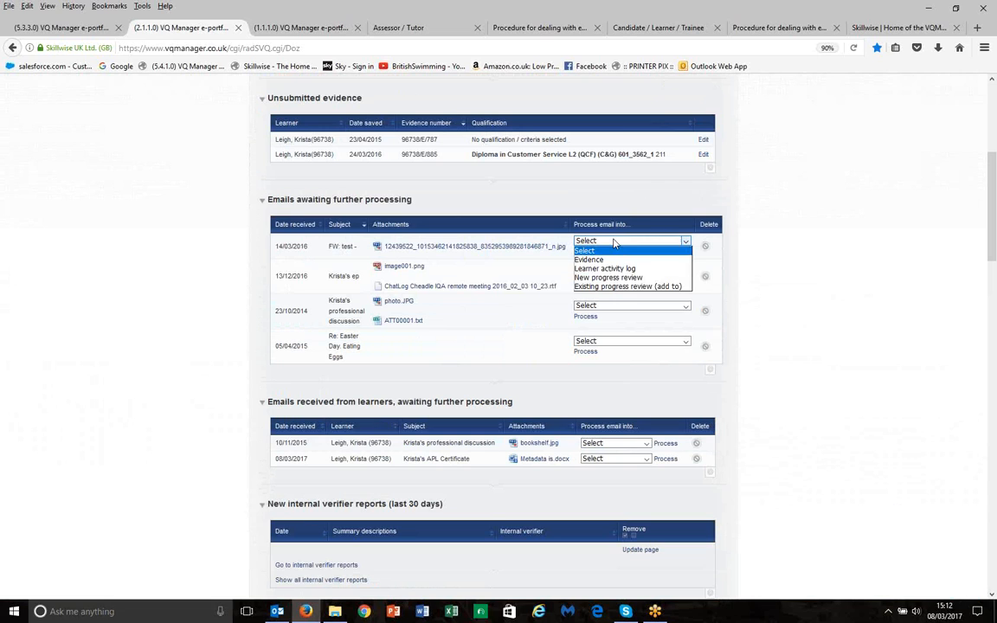
left_click(609, 278)
left_click(585, 254)
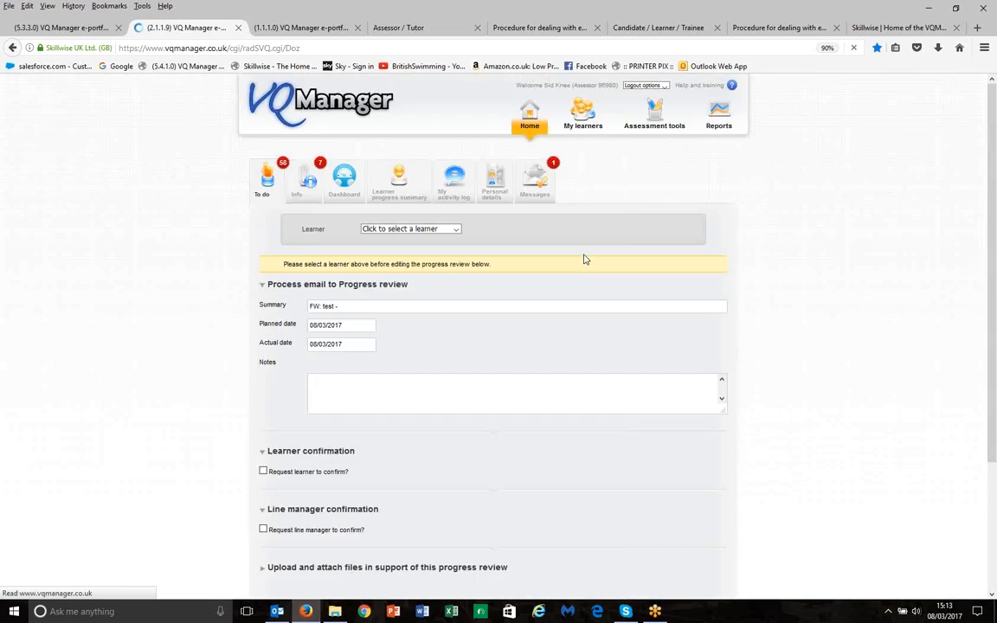
left_click(410, 228)
left_click(400, 254)
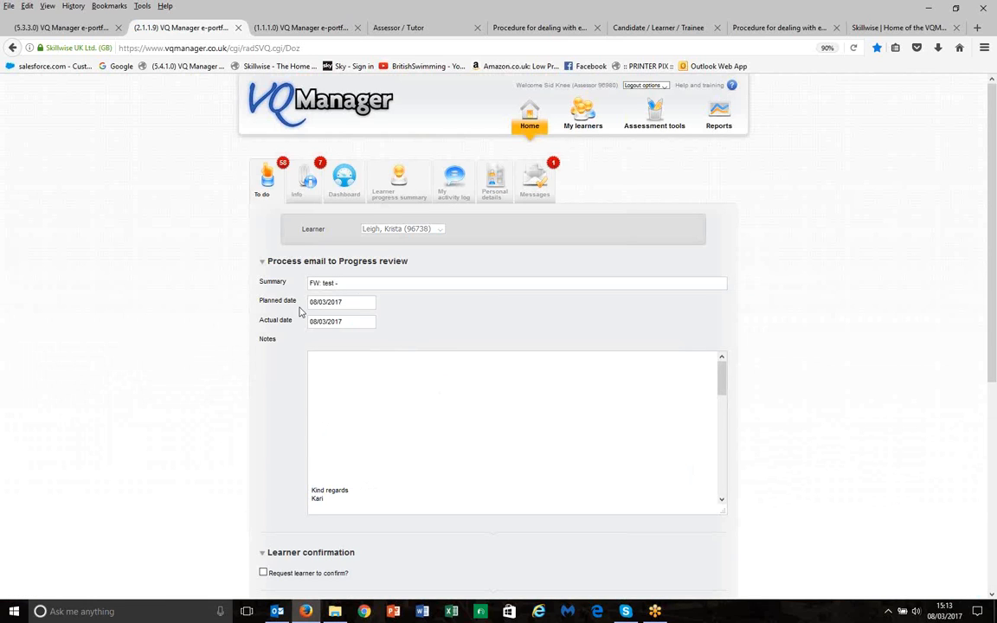
Step: Review the new progress review's planned date, confirmation options and attached file, and return to the to-do list without saving
left_click(356, 310)
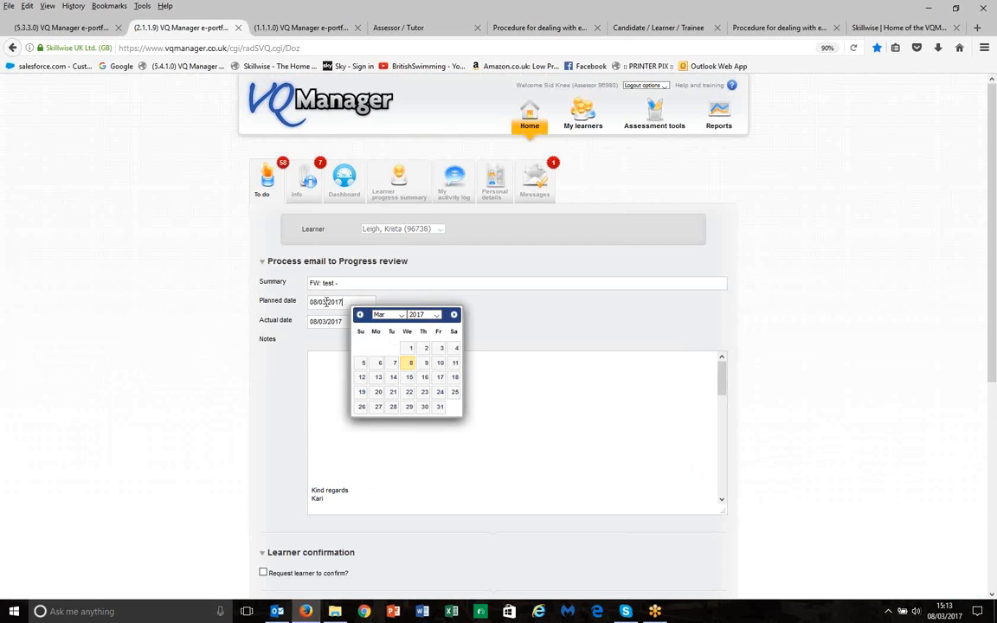
left_click(615, 301)
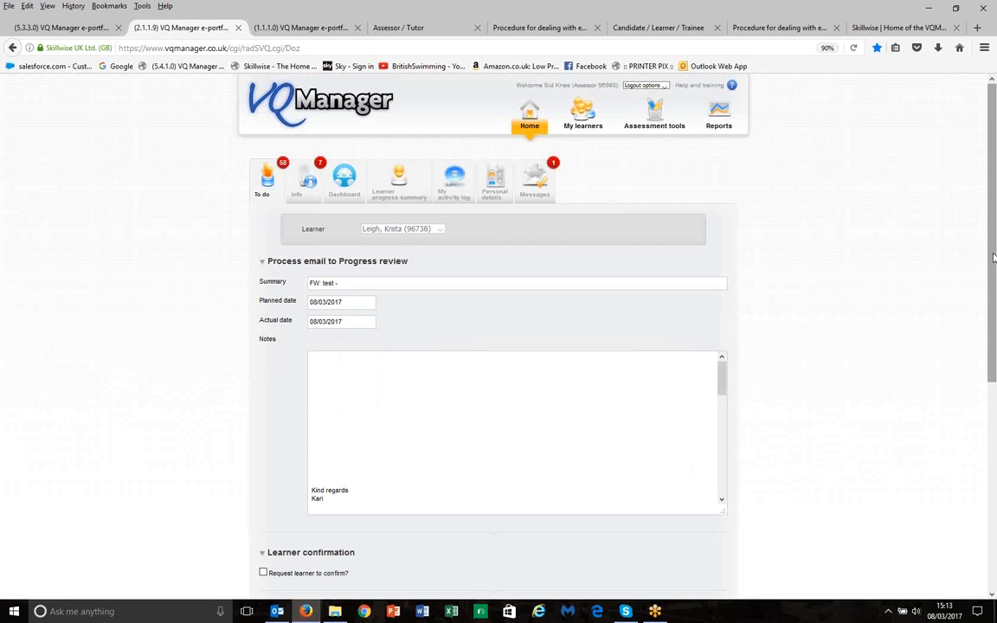
left_click_drag(993, 257, 992, 485)
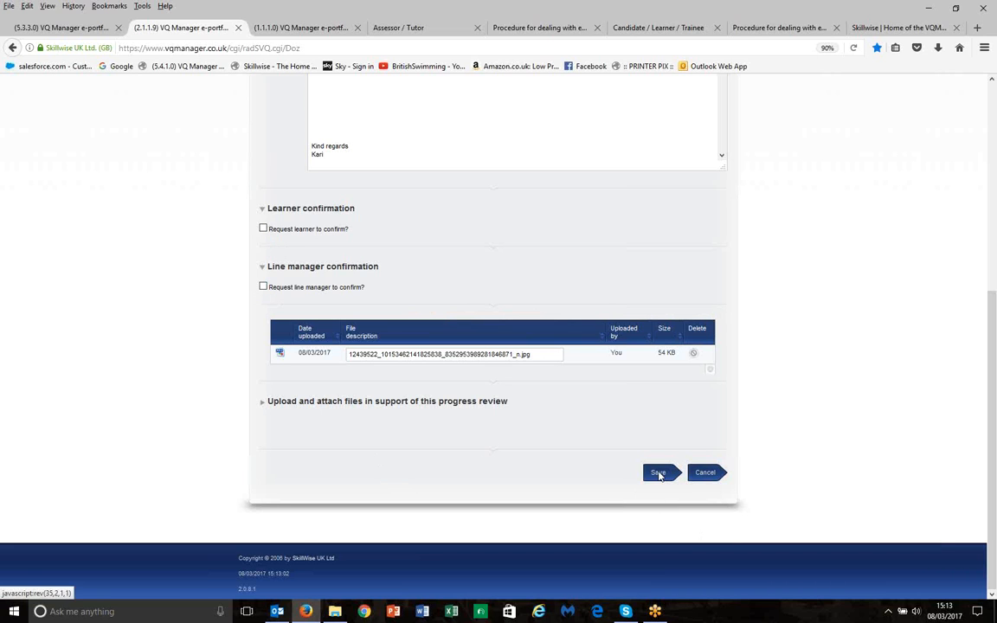
scroll(539, 291, "up", 4)
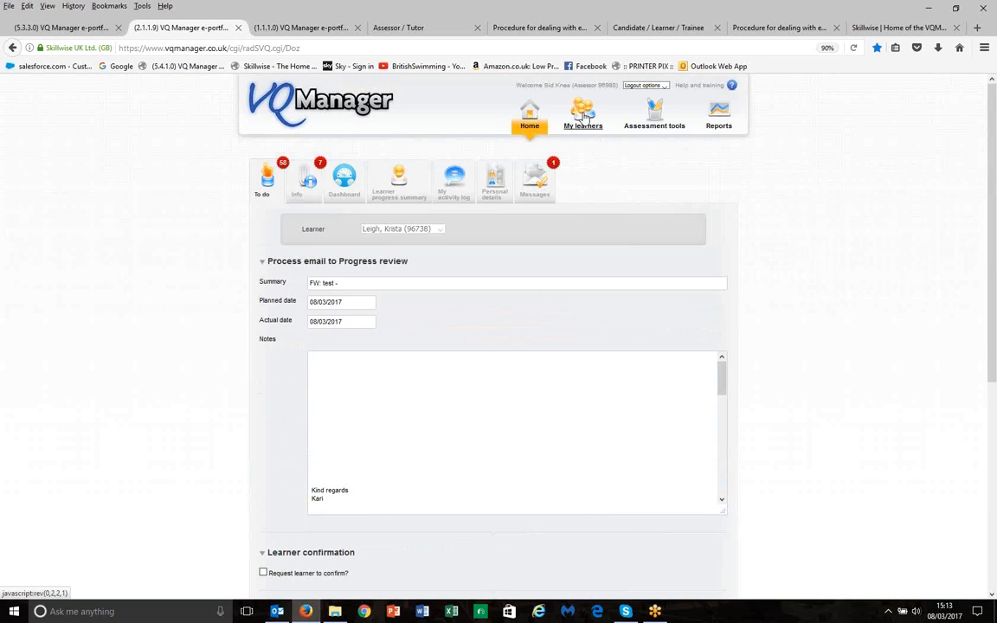
left_click(267, 179)
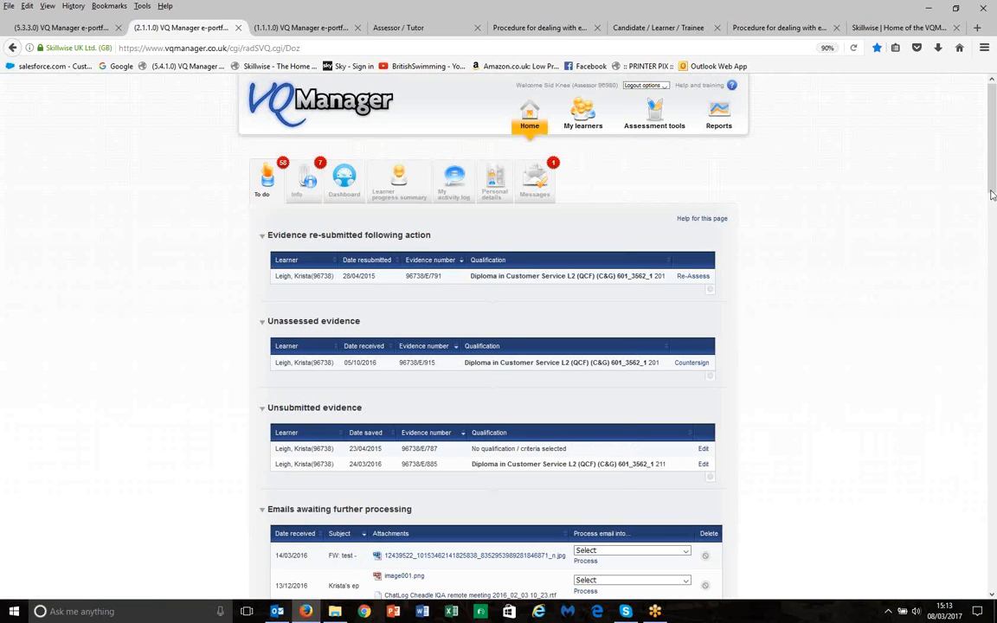
Step: Process the email "FW: test -" dated 14/03/2016 into an Existing progress review (add to)
scroll(992, 192, "down", 5)
left_click(632, 257)
left_click(611, 304)
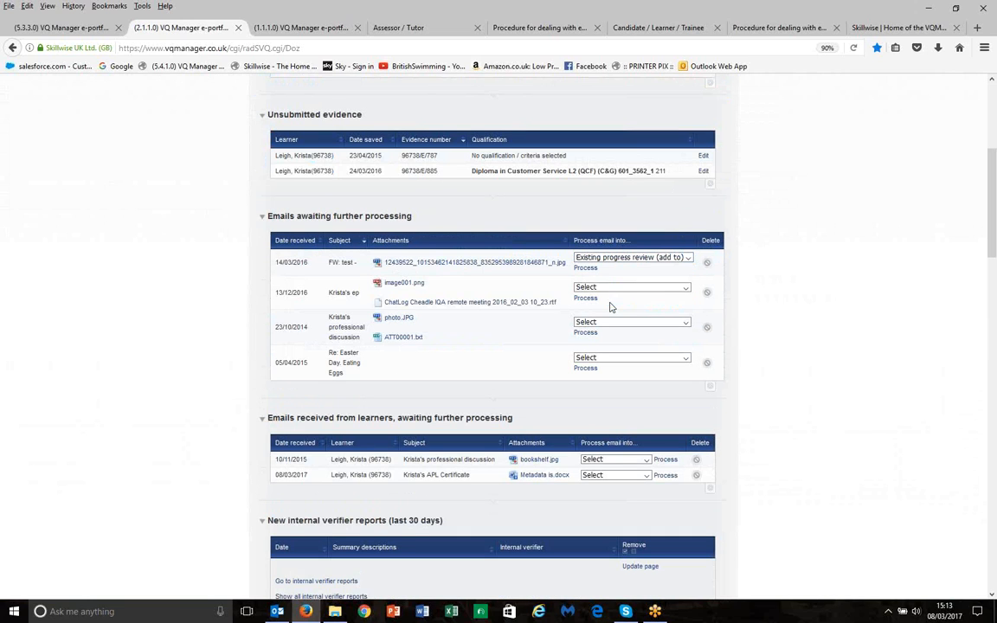
left_click(589, 273)
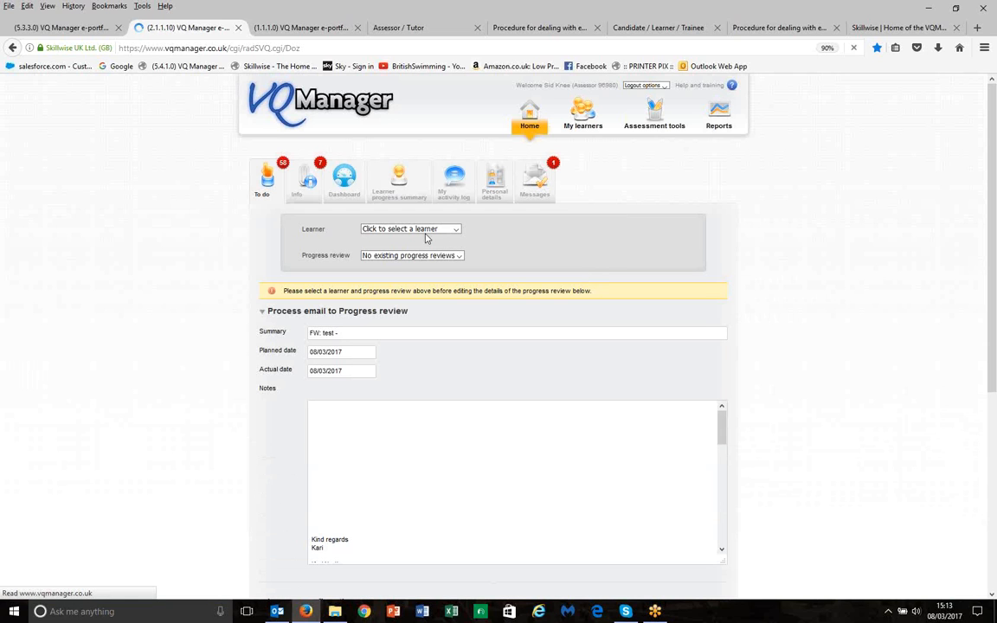
Step: Select the first listed learner and the existing progress review dated 18/02/2014 as the target for the email
left_click(425, 232)
left_click(416, 242)
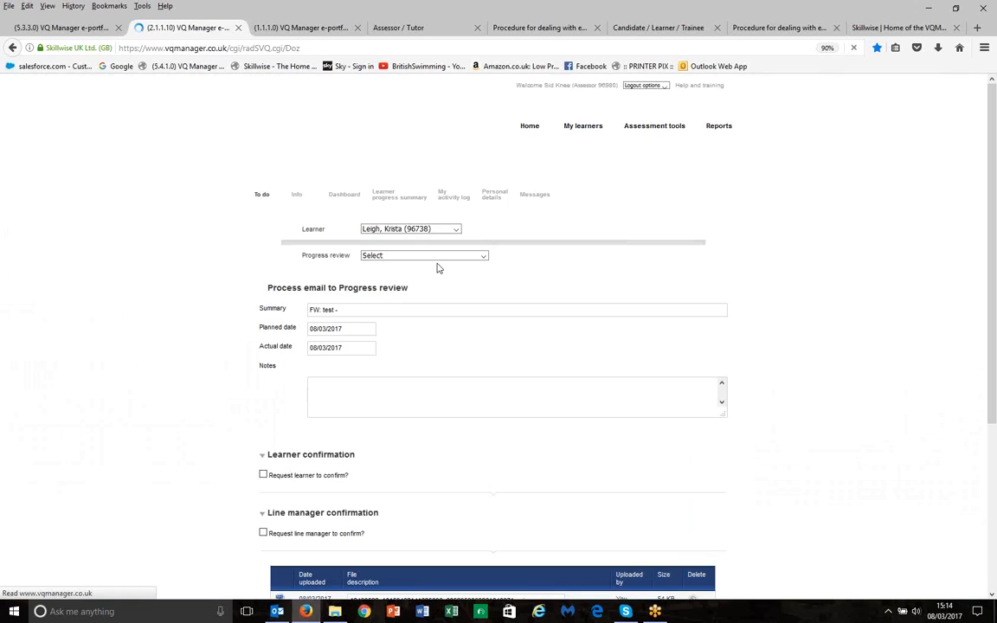
left_click(438, 257)
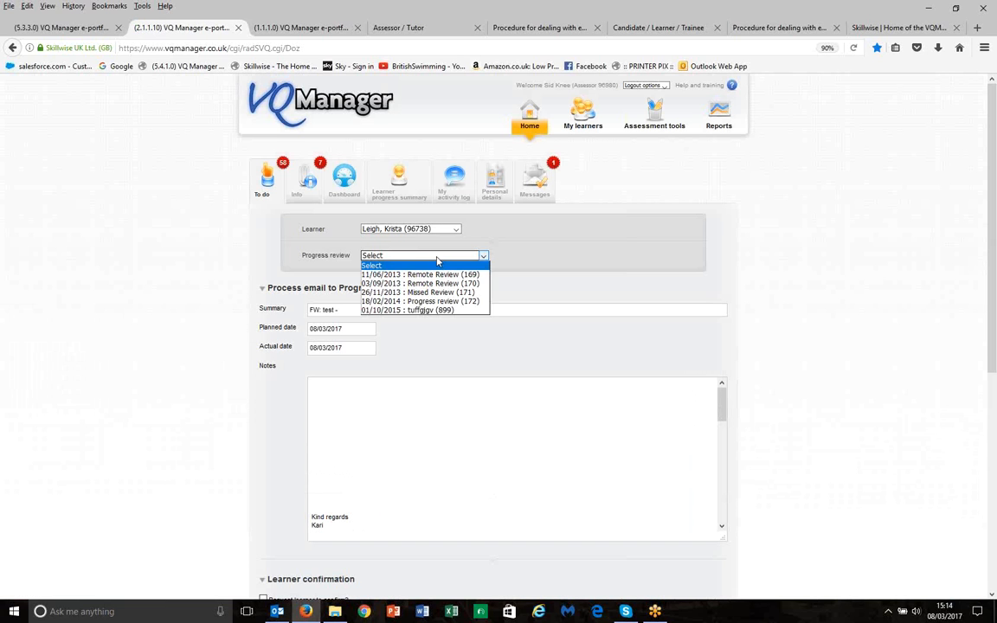
left_click(437, 302)
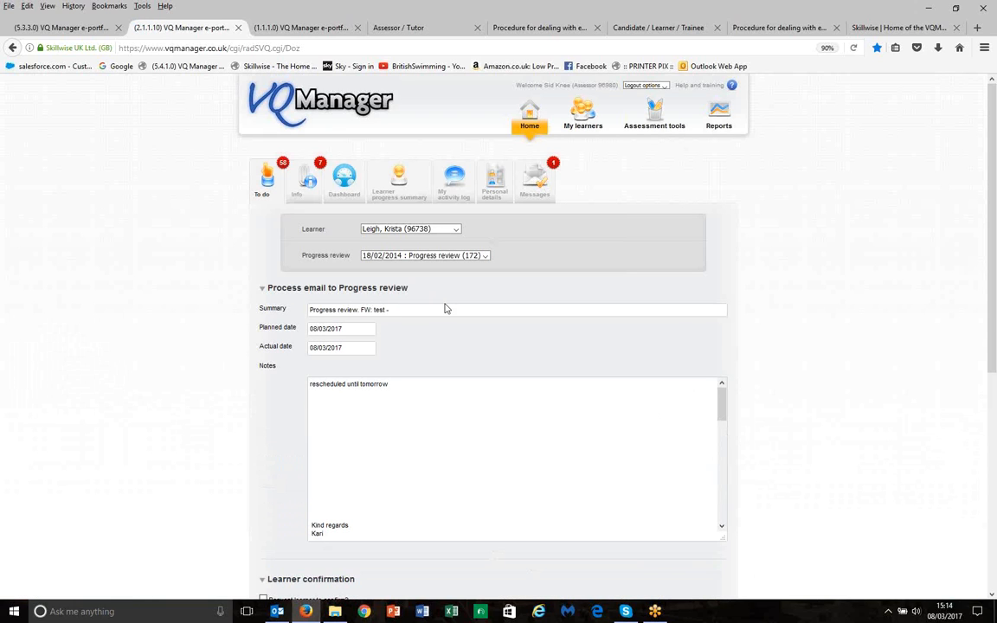
Step: Review the rest of the progress review without saving, and display the processing options for "FW: test -" back on the to-do list
left_click_drag(993, 184, 994, 376)
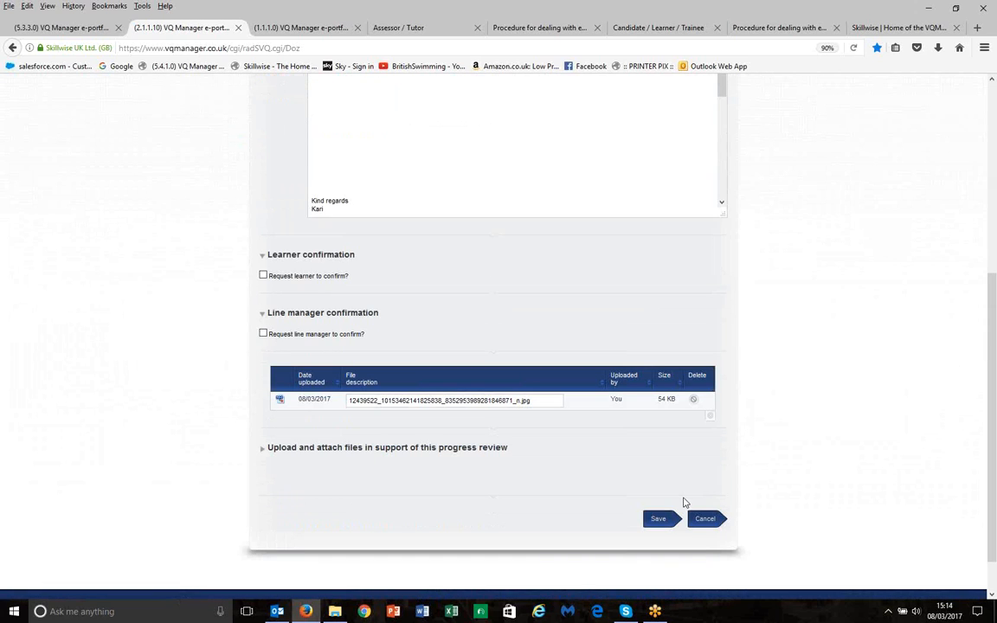
left_click_drag(994, 383, 985, 156)
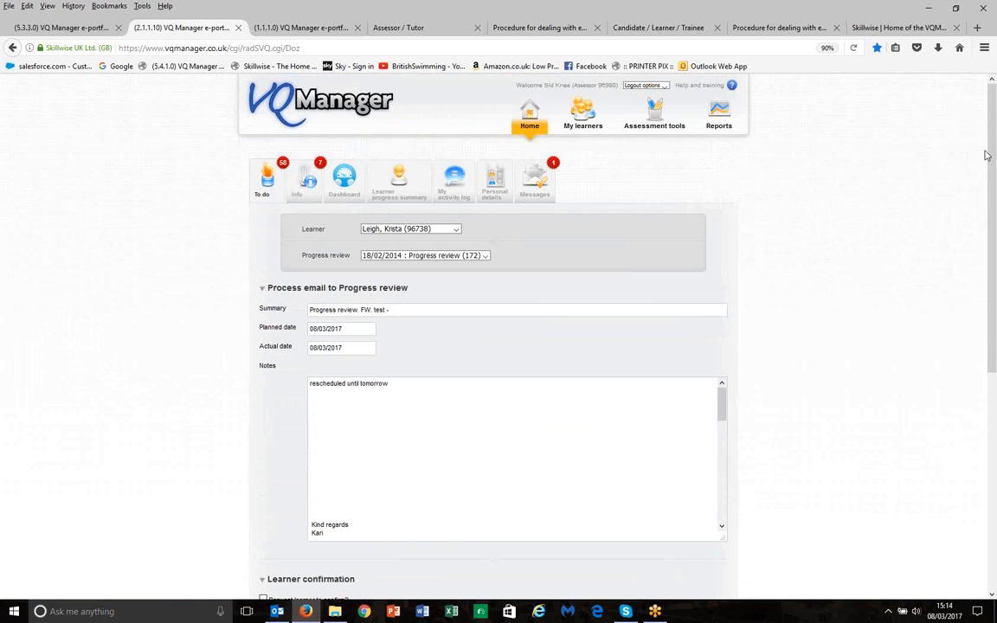
left_click(608, 180)
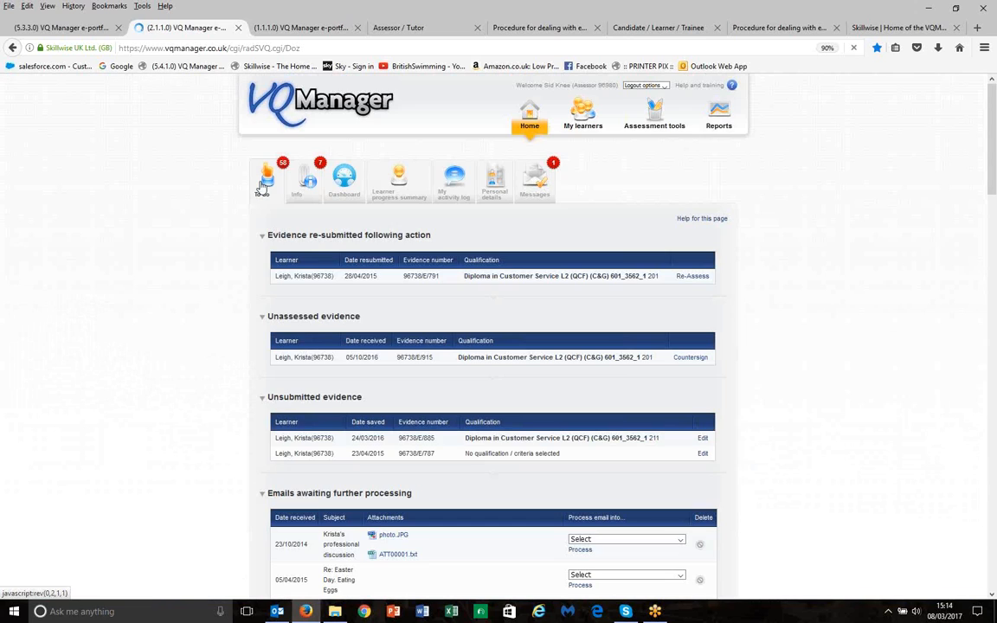
left_click(636, 551)
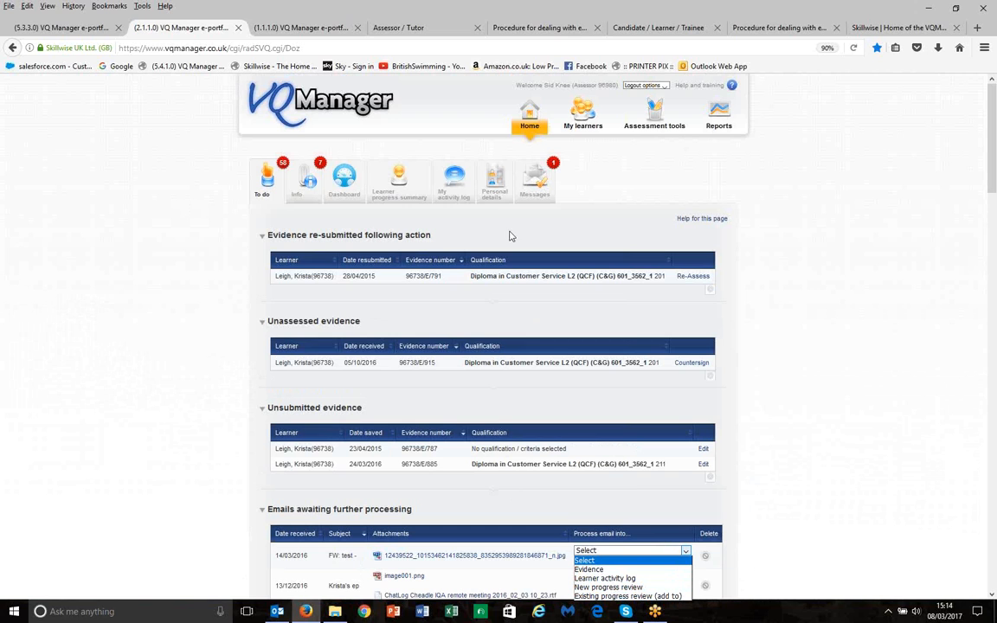
Step: Show the SkillWise Assessor / Tutor resources page, its Resources for all users support entry, and the Emailing Items into VQManager guide
left_click(309, 29)
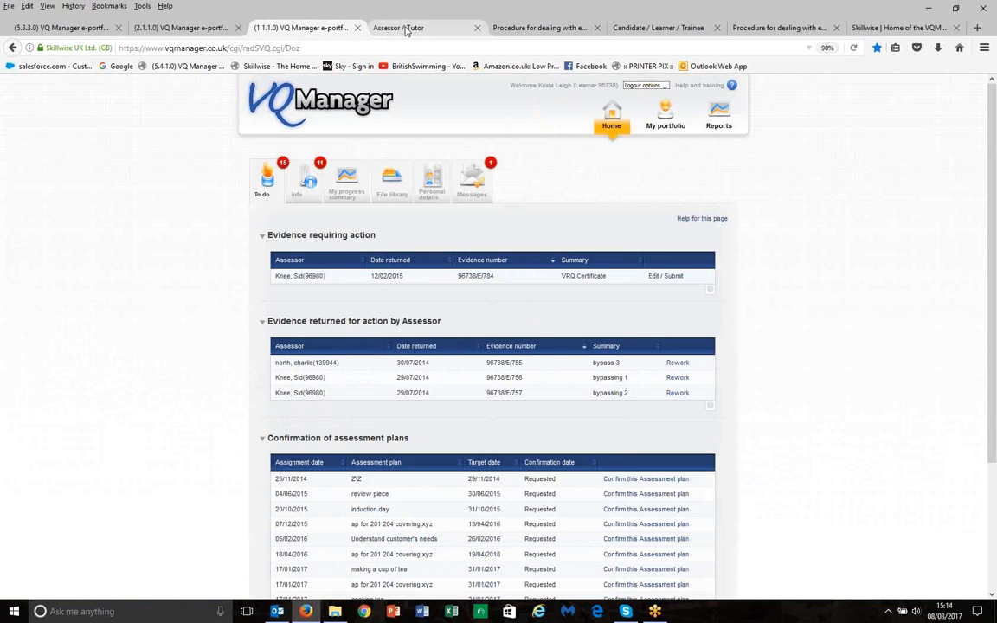
left_click(405, 28)
mouse_move(862, 118)
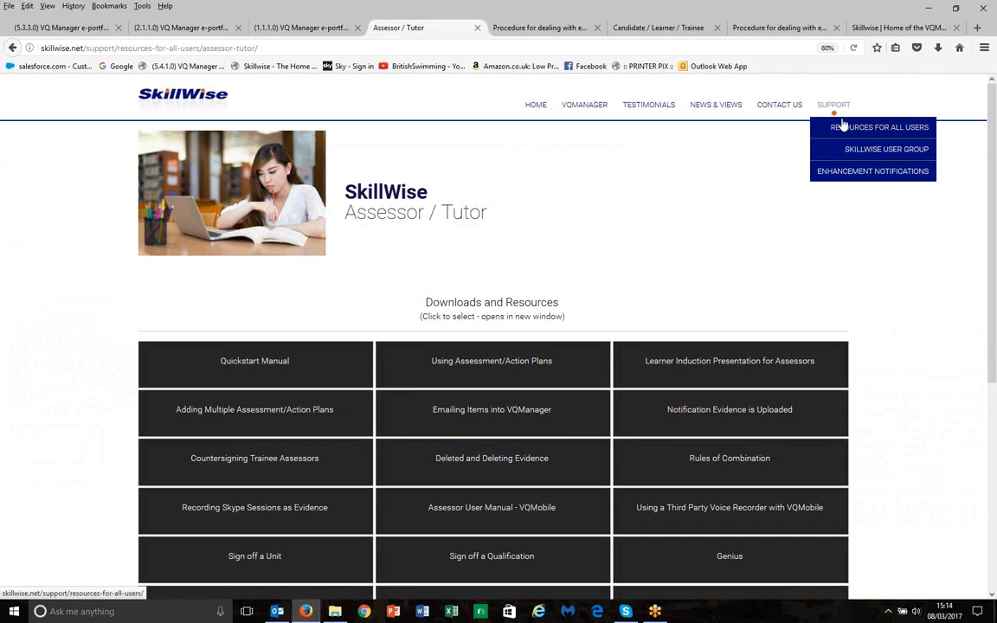
mouse_move(904, 127)
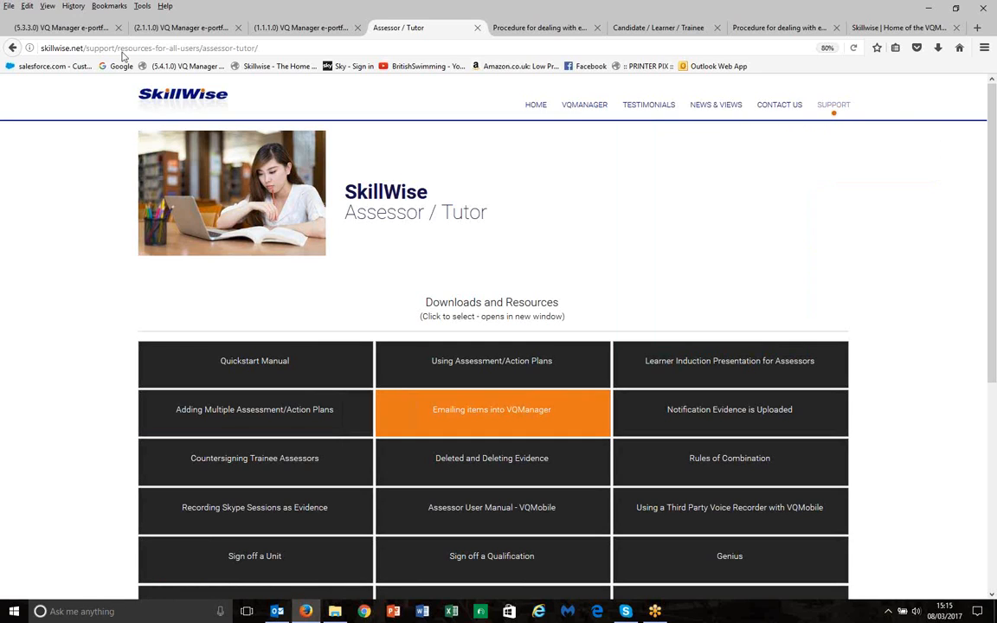
Step: Return to the assessor's to-do list and display the processing options for the learner email dated 10/11/2015
left_click(178, 30)
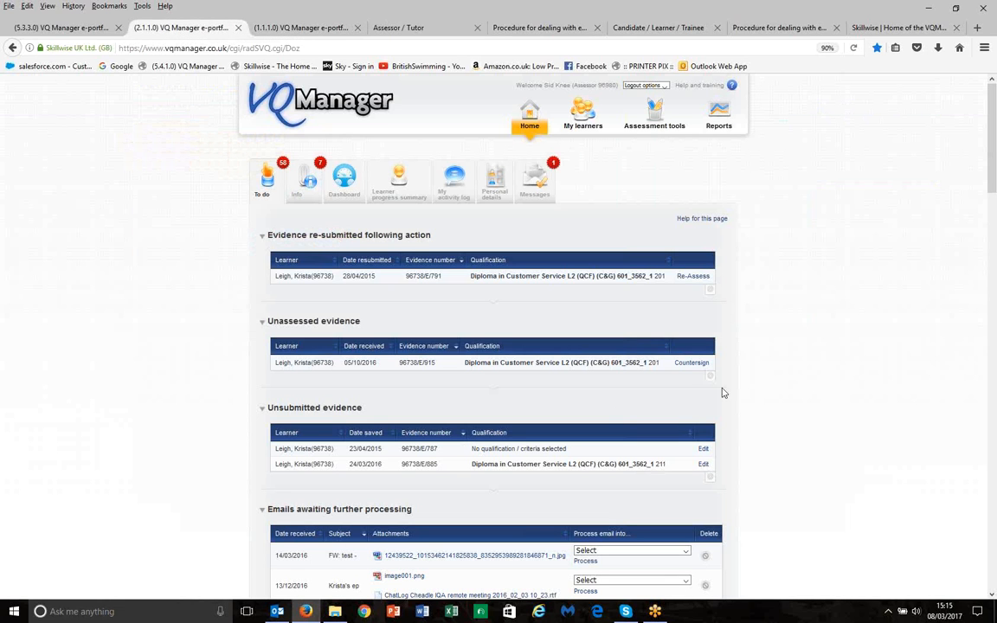
left_click_drag(994, 164, 990, 265)
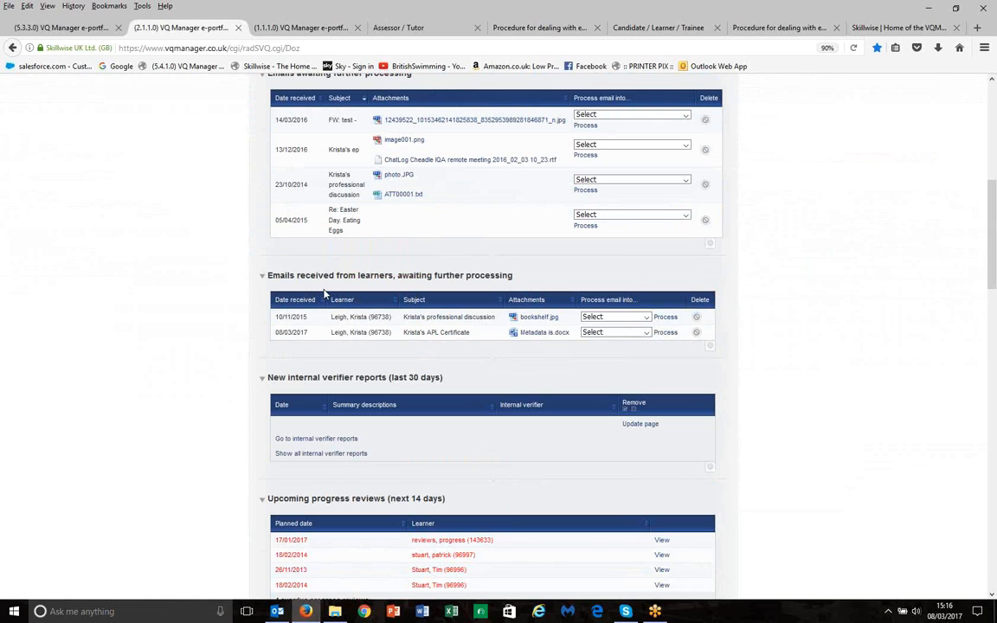
left_click(647, 318)
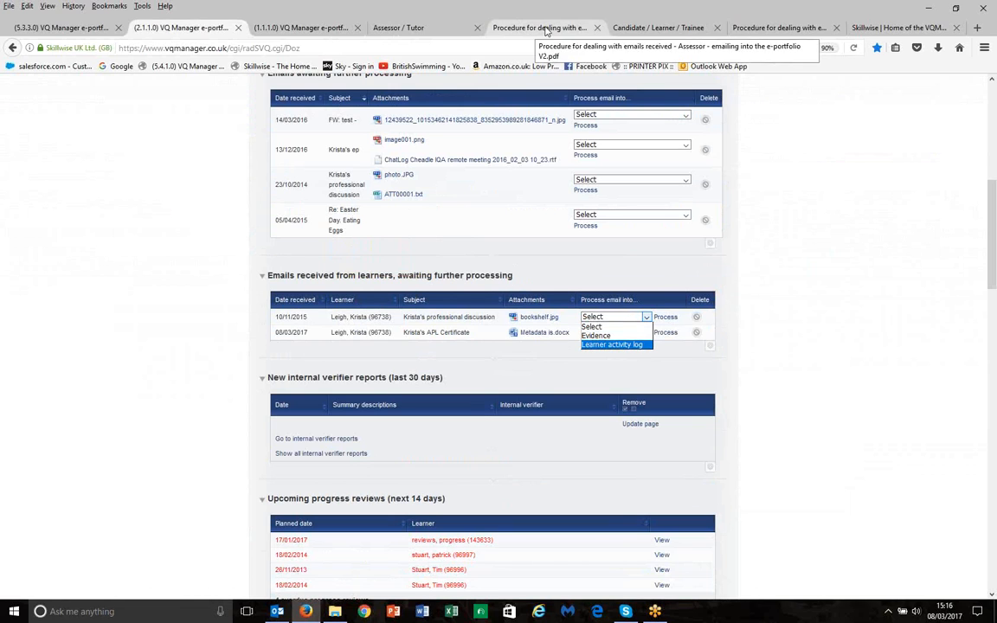
Step: Switch to the Candidate / Learner / Trainee resources page on the SkillWise site
left_click(646, 31)
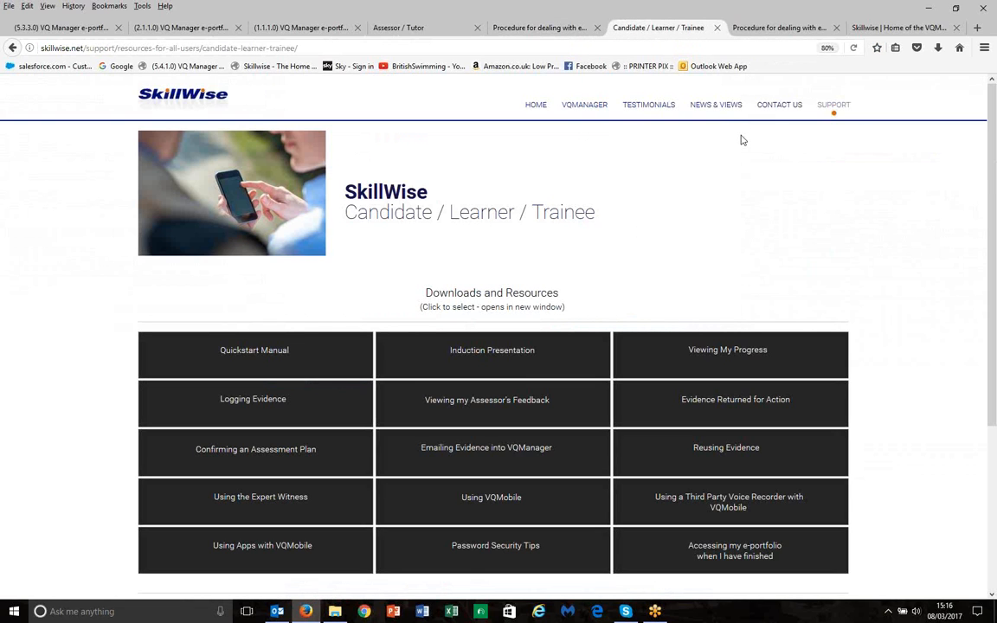